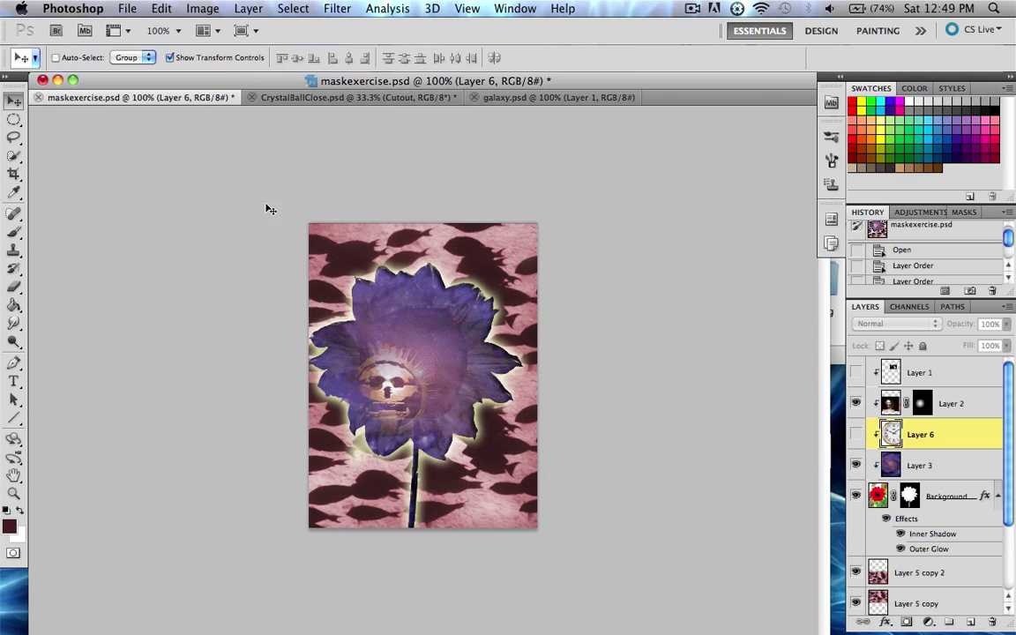
- Toggle the flower and clock layers' visibility to compare the fish texture, flower and clock image
scroll(917, 427, "down", 1)
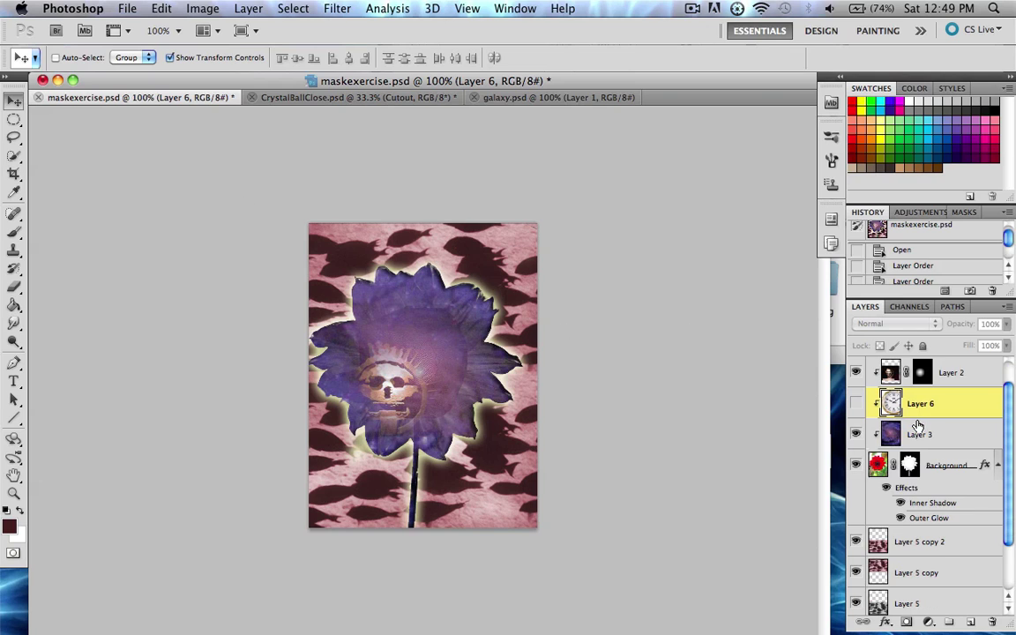
scroll(917, 426, "up", 1)
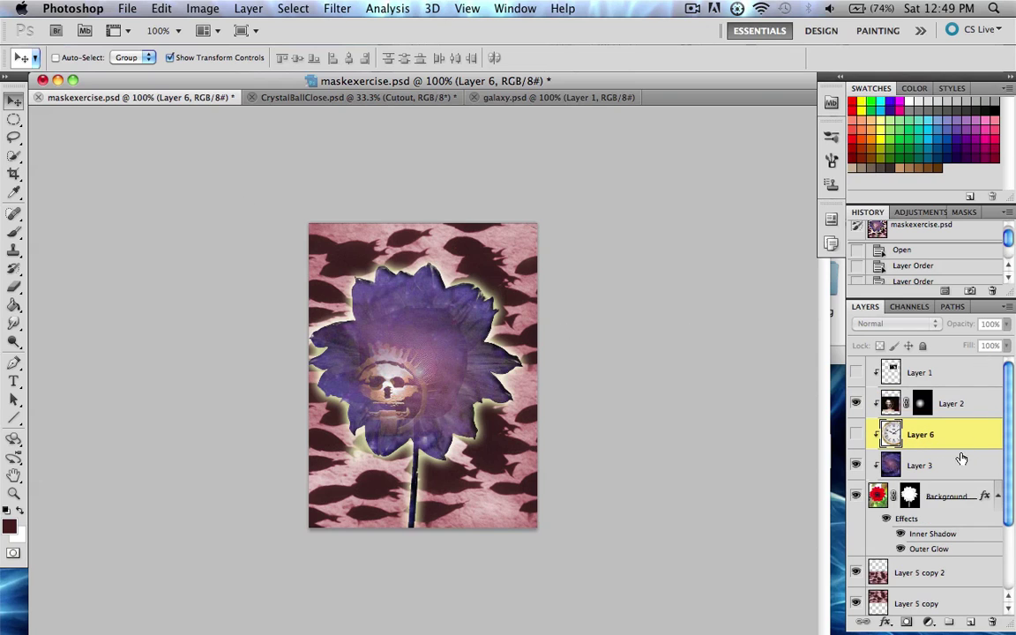
left_click(951, 496)
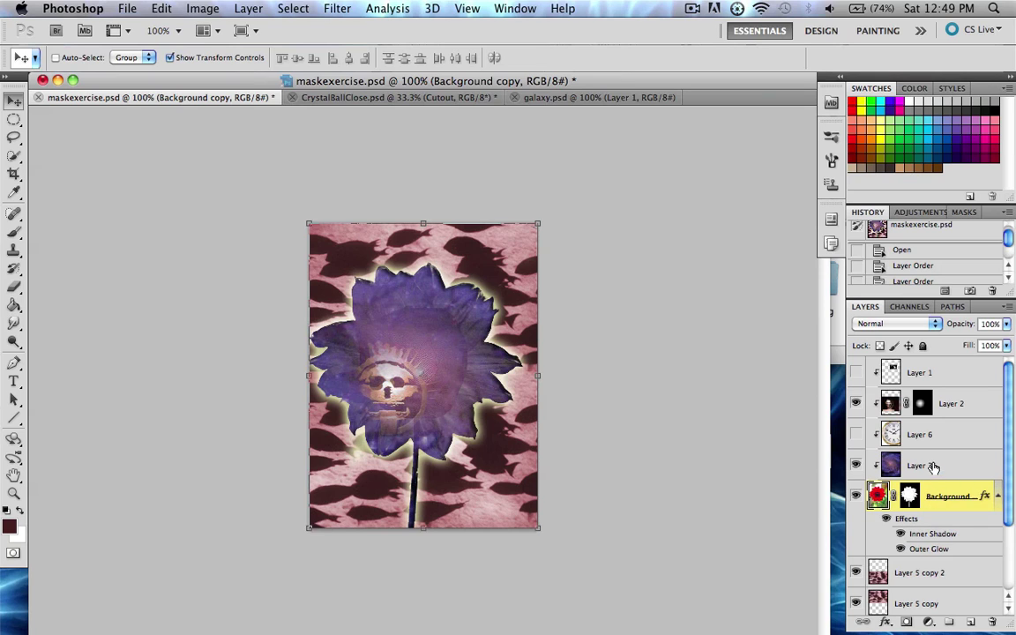
left_click(915, 438)
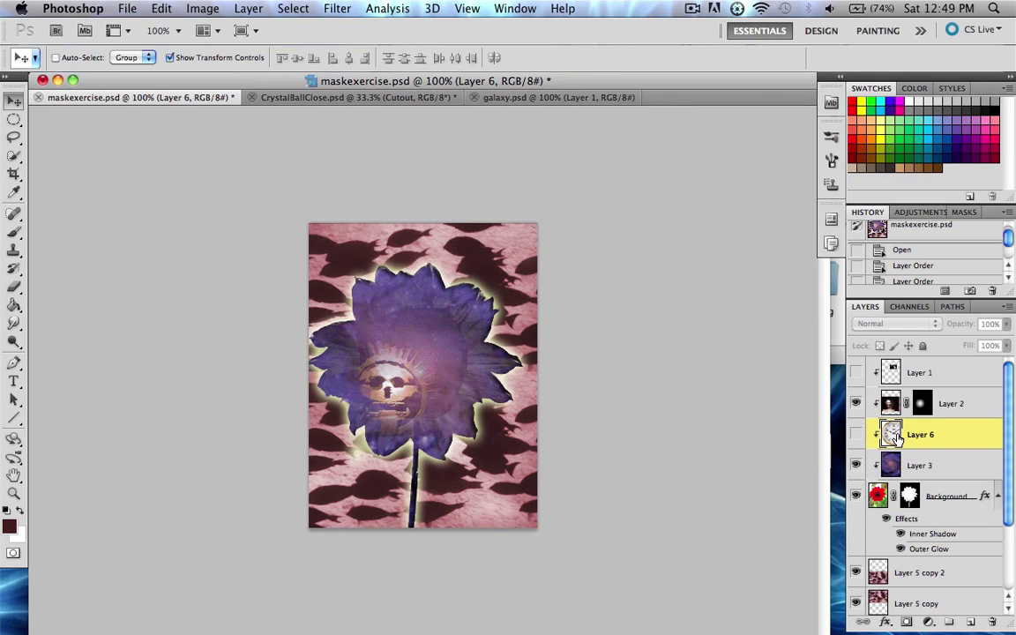
left_click(856, 496)
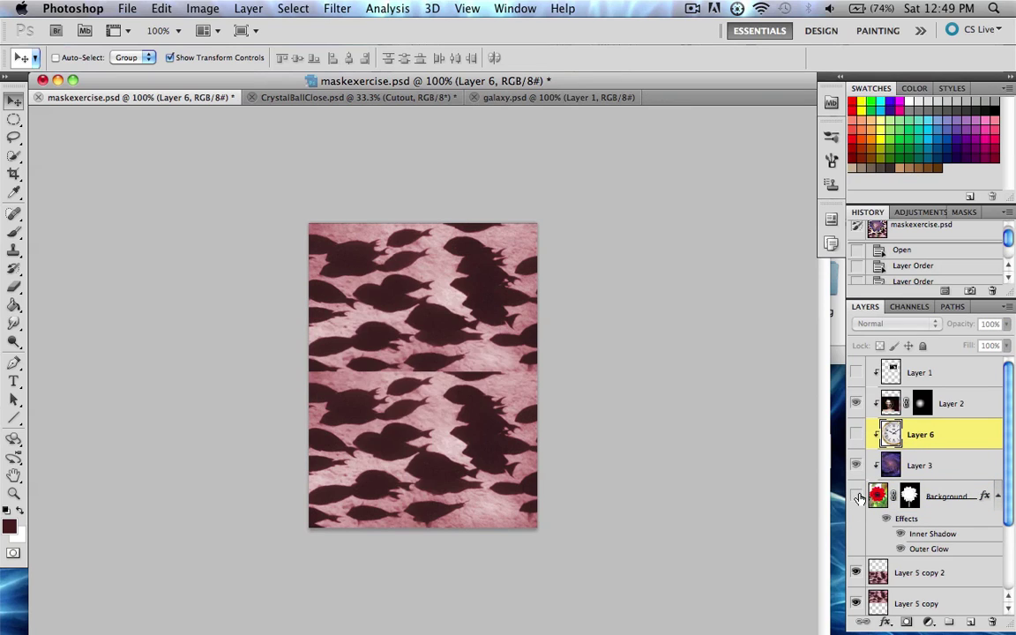
left_click_drag(857, 497, 857, 435)
left_click(857, 435)
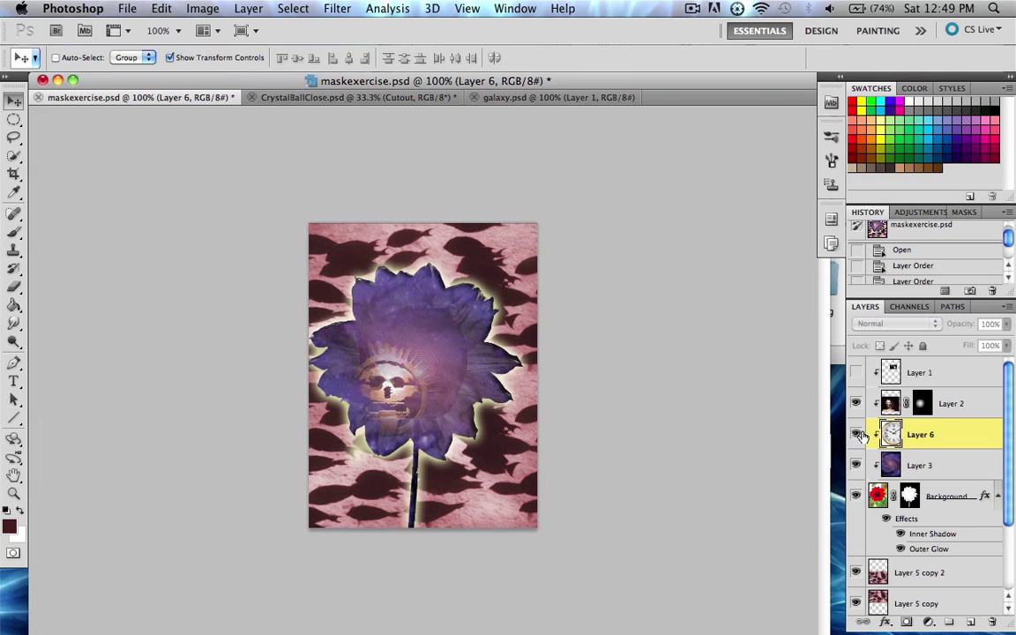
left_click(857, 435)
left_click(857, 435)
left_click(855, 496)
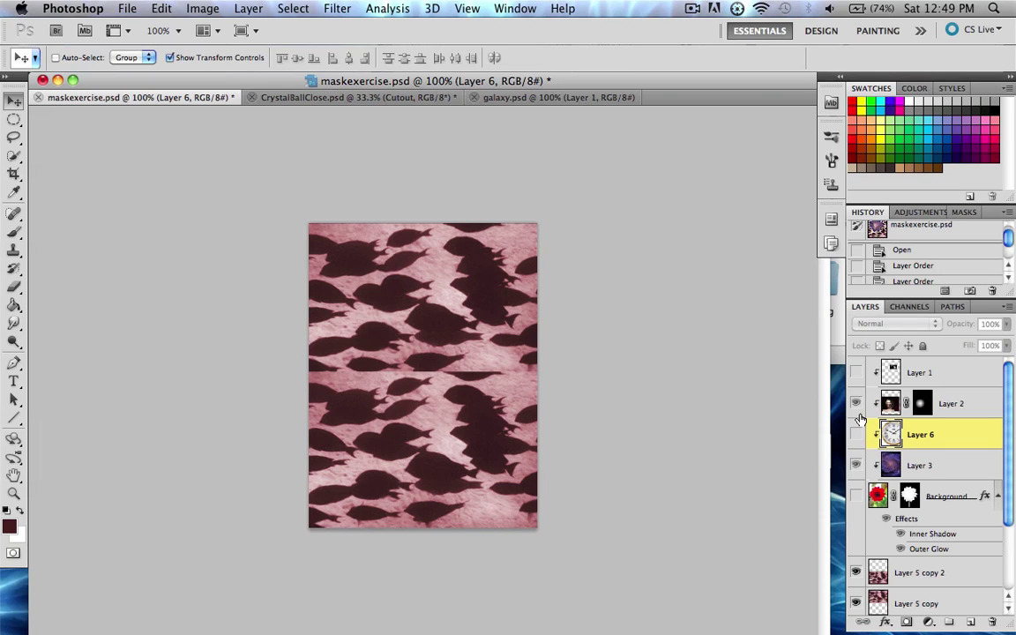
left_click_drag(857, 435, 856, 496)
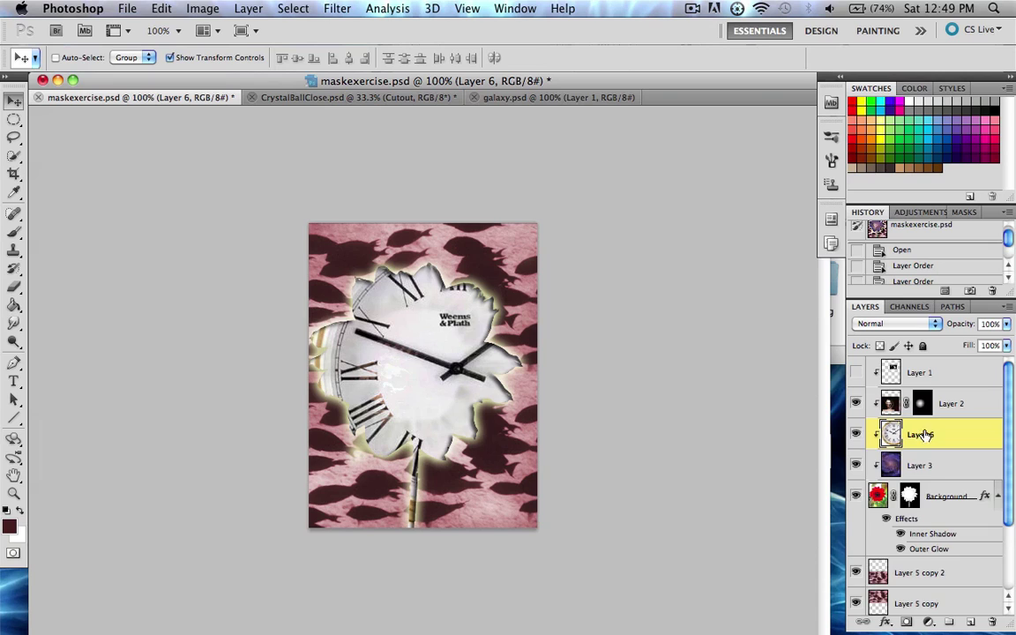
- Move Layer 6 above Layer 2 and show the Background layer so the clipped clock appears
left_click_drag(920, 435, 886, 558)
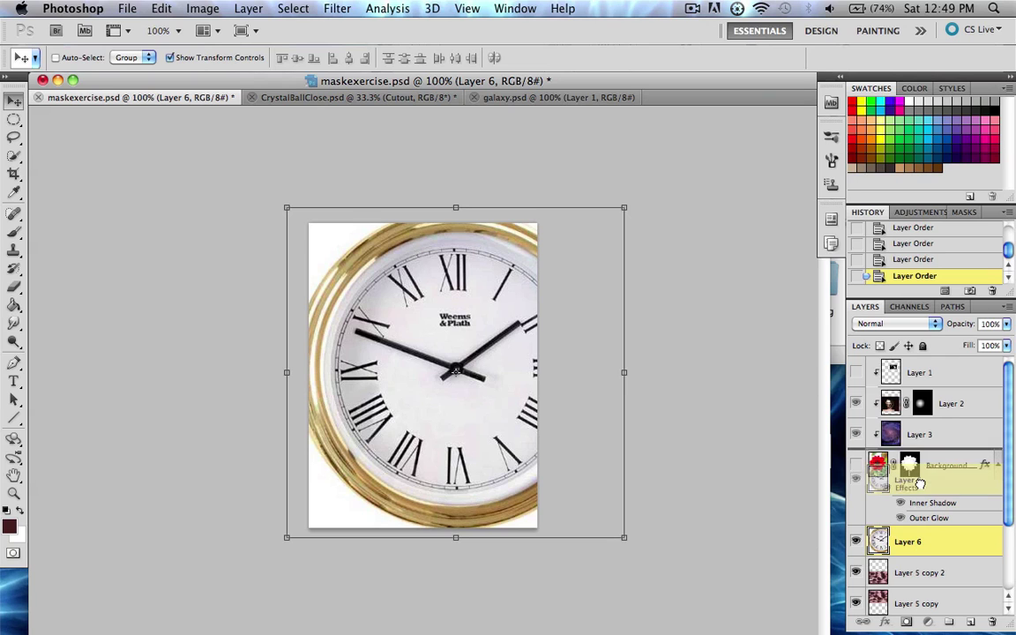
left_click_drag(920, 552, 917, 393)
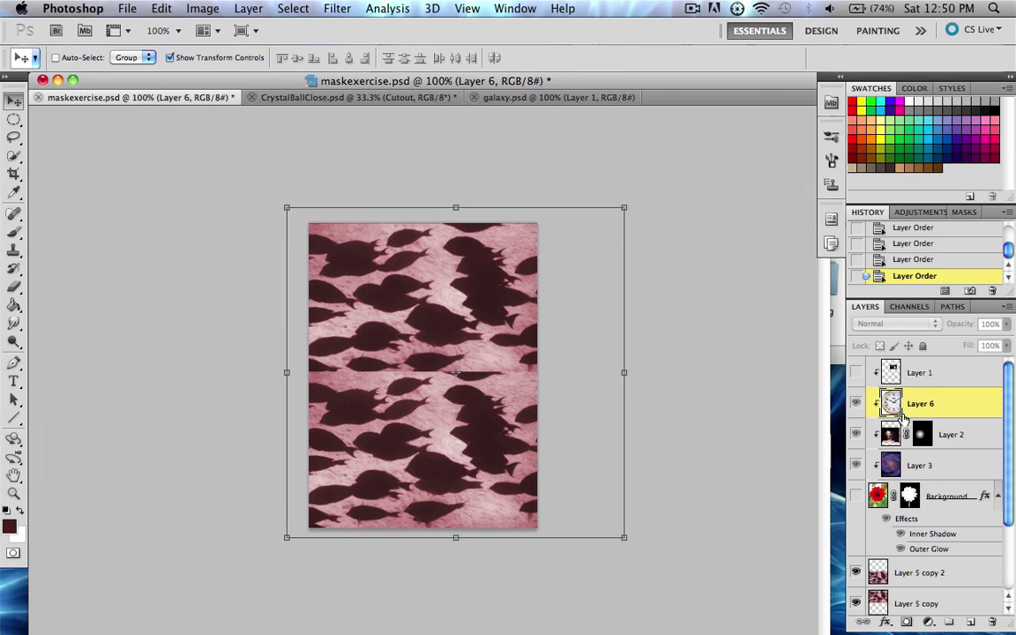
left_click(857, 496)
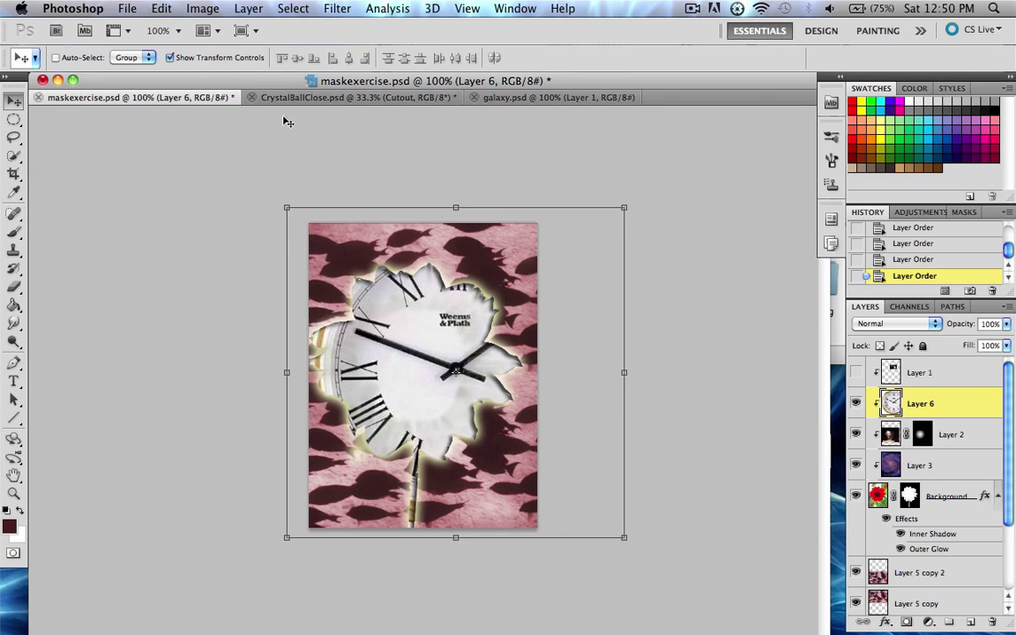
- Switch to CrystalBallClose.psd and turn the Cutout and Crystal Ball layers off and back on
left_click(322, 99)
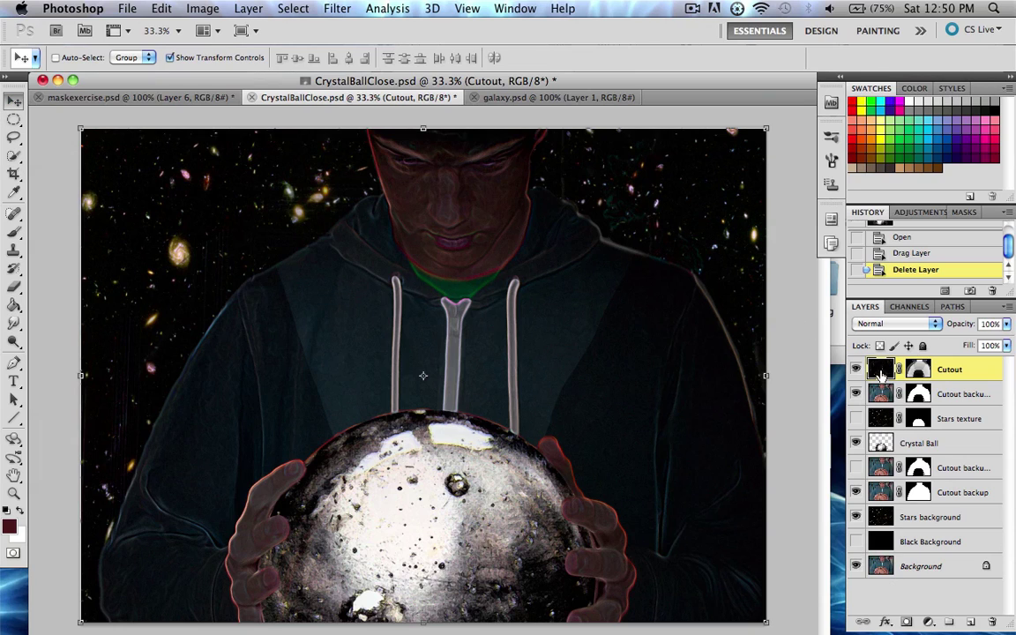
left_click(856, 370)
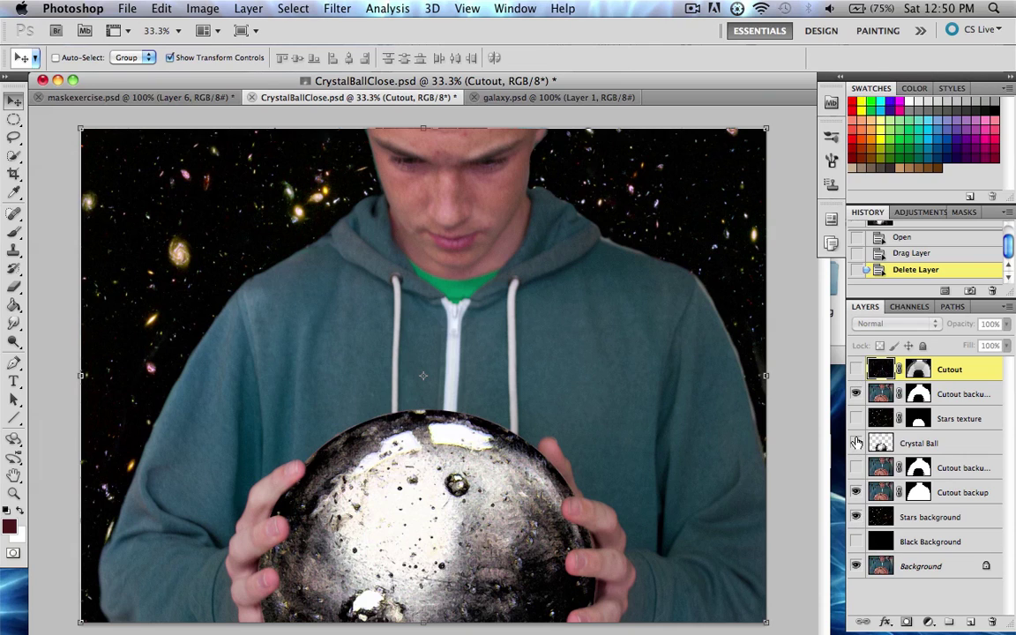
left_click(856, 443)
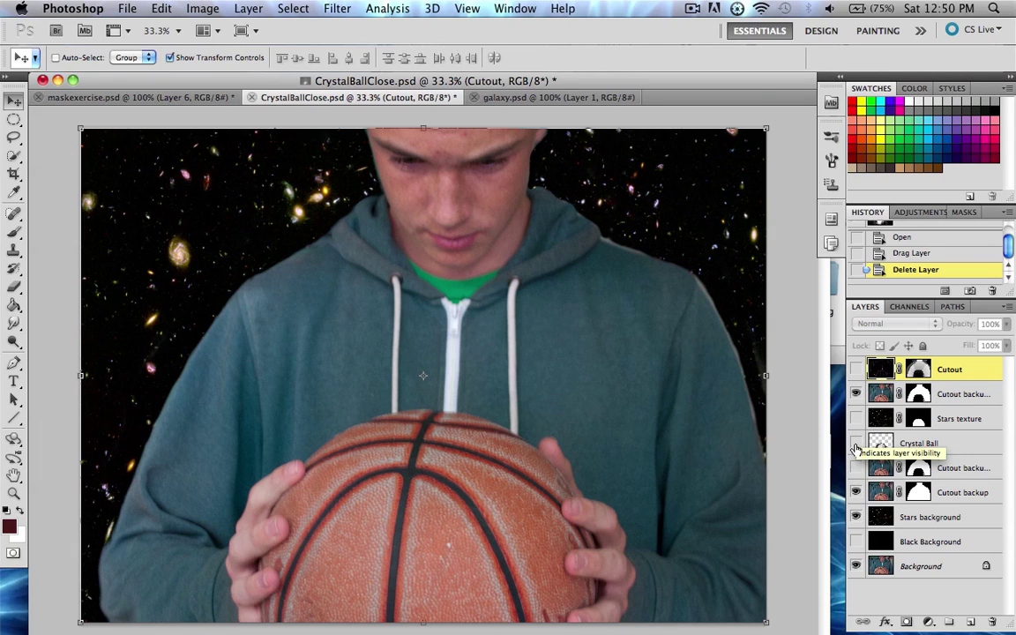
left_click(856, 445)
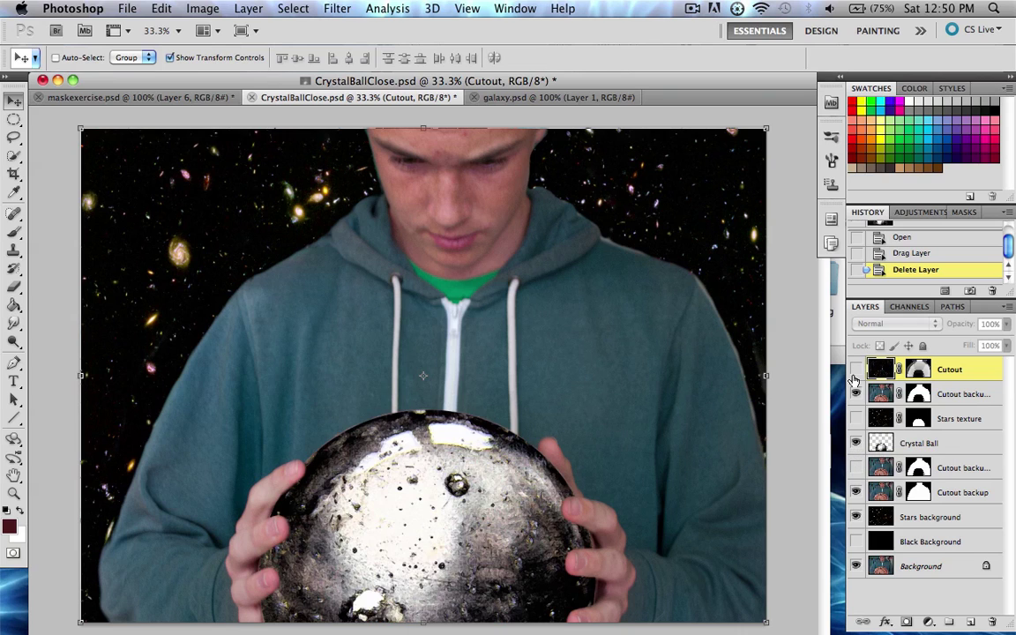
left_click(856, 370)
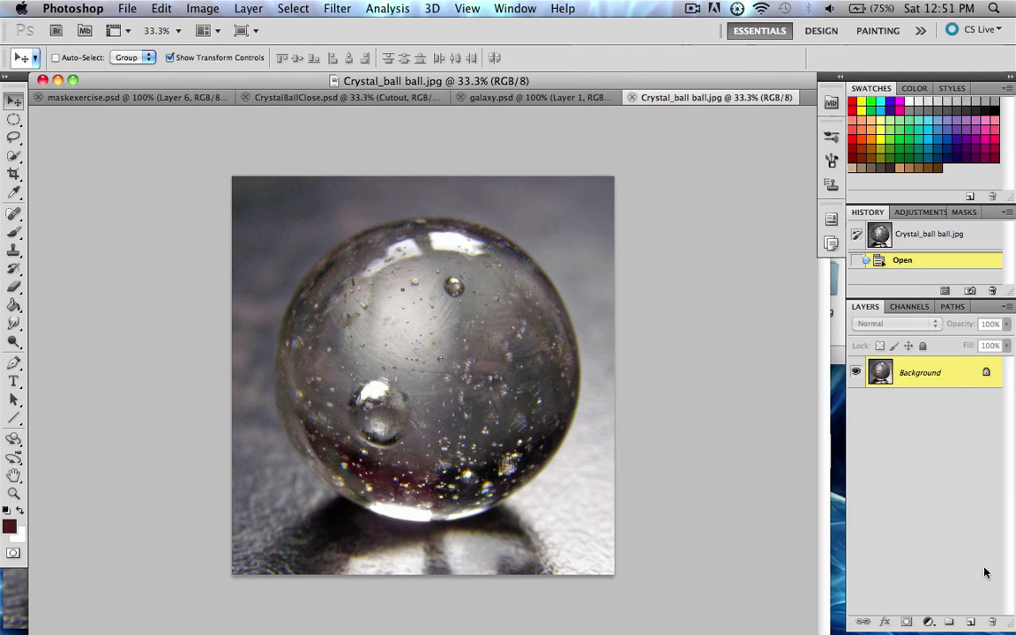
- Duplicate the photo, then copy an oval selection of the crystal ball onto its own layer
key("super+j")
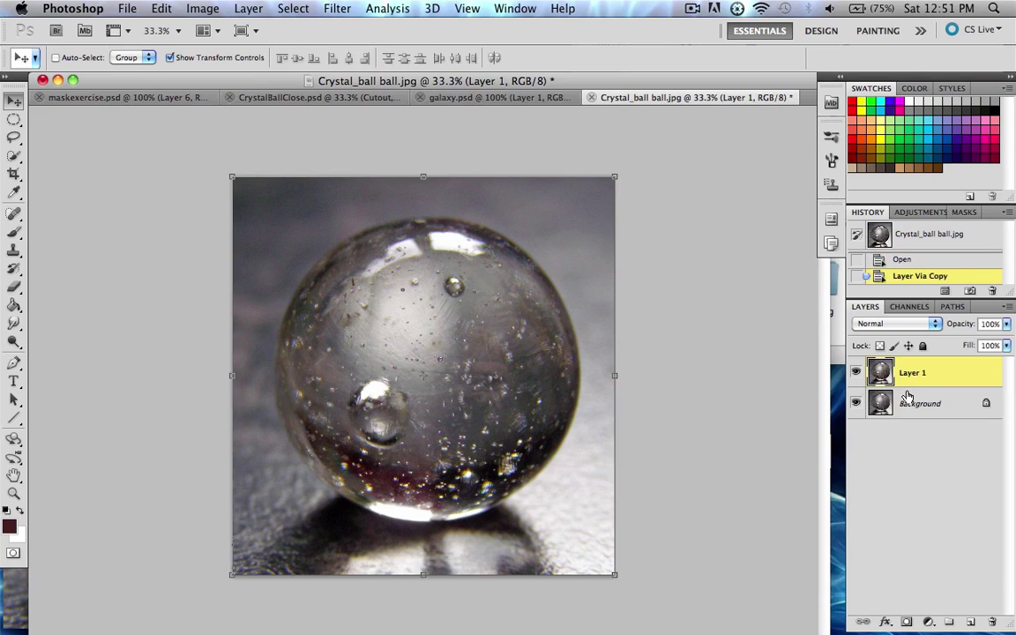
left_click(13, 119)
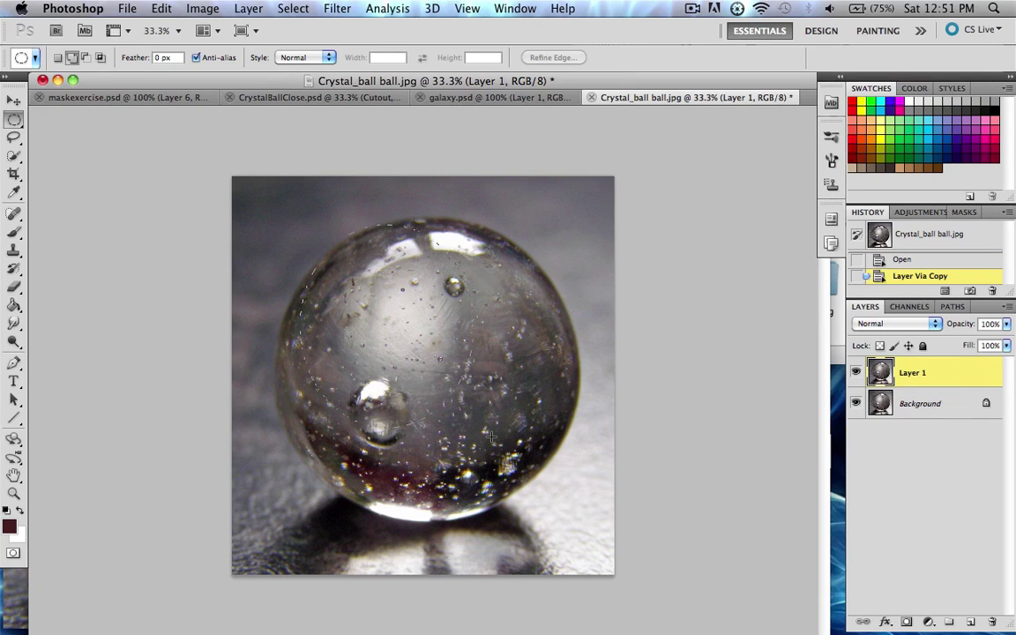
left_click_drag(583, 509, 582, 524)
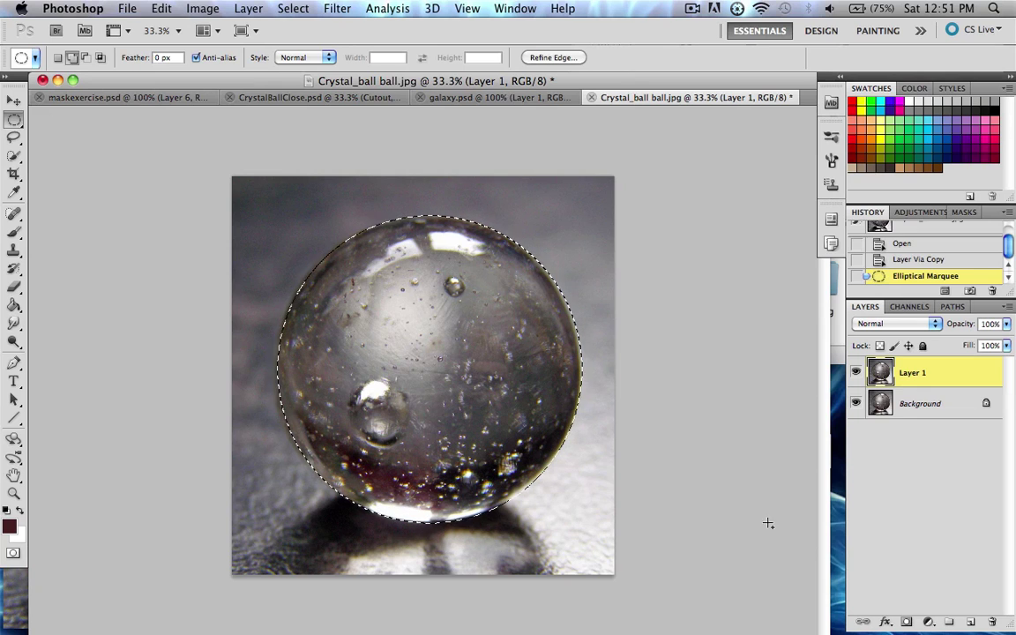
key("super+j")
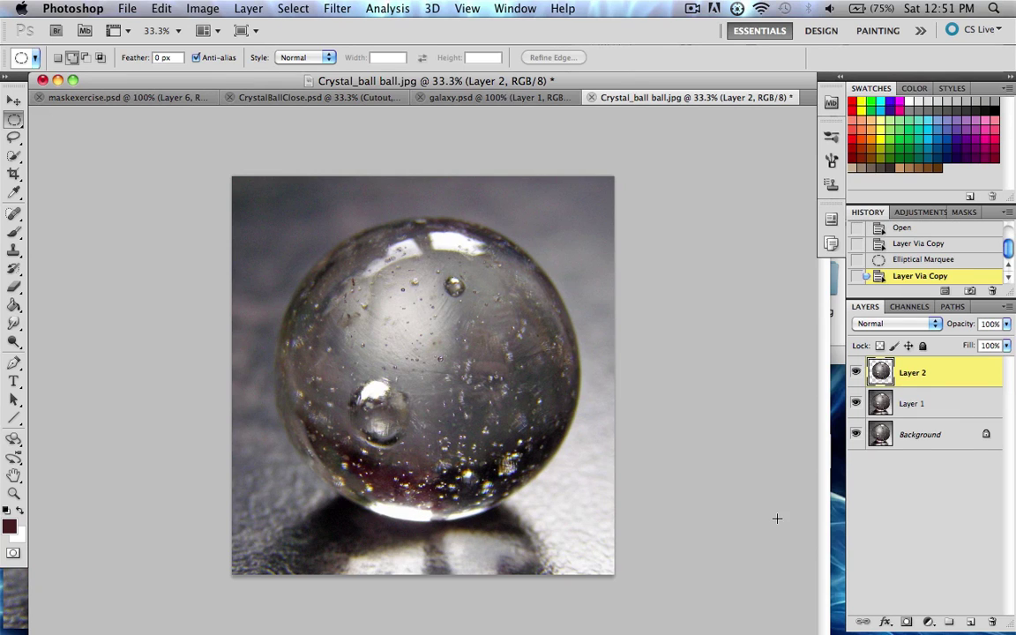
left_click(855, 372, "alt")
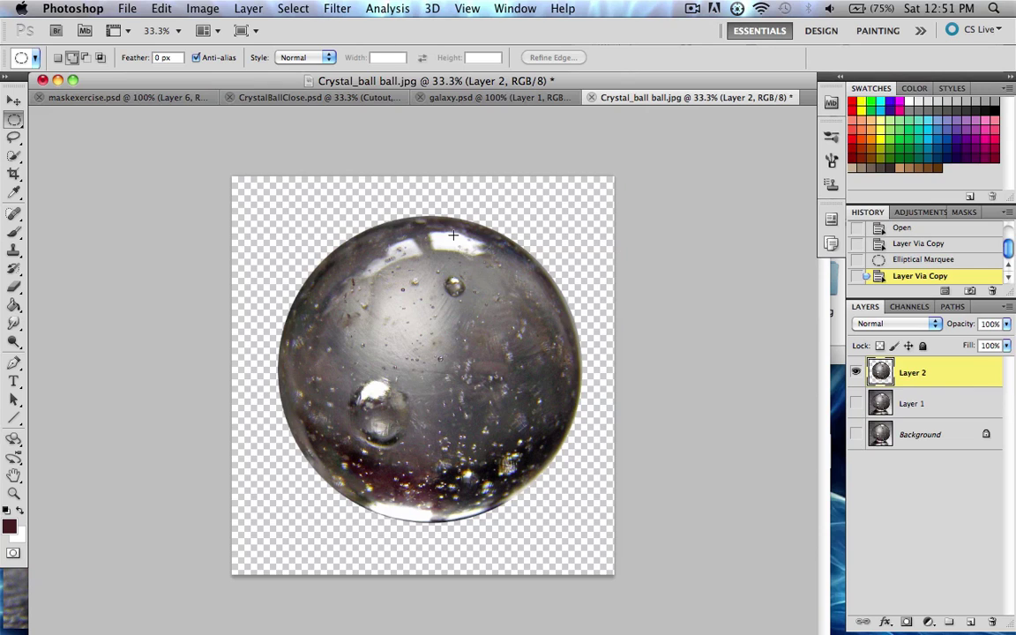
- Delete the ball-only layer and Layer 1, then duplicate the Background photo as Layer 1 again
key("v")
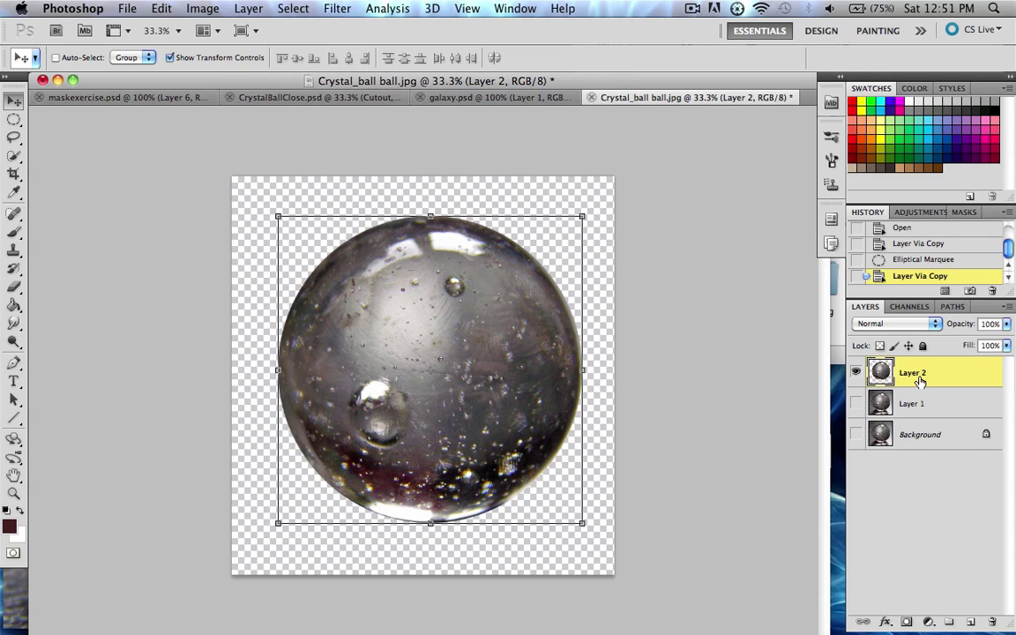
key("Delete")
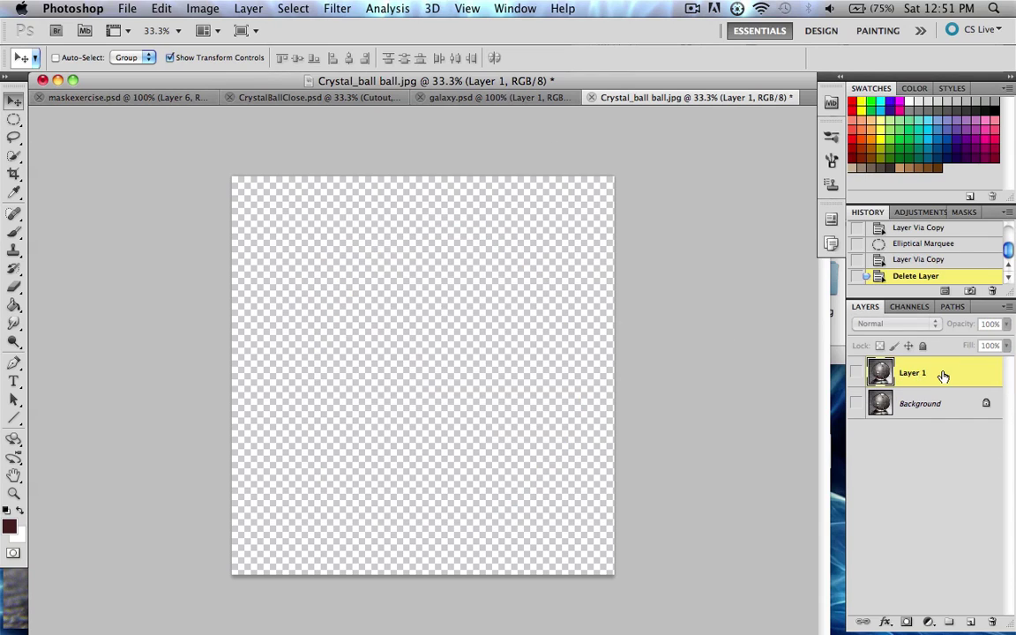
left_click(856, 373)
key("Delete")
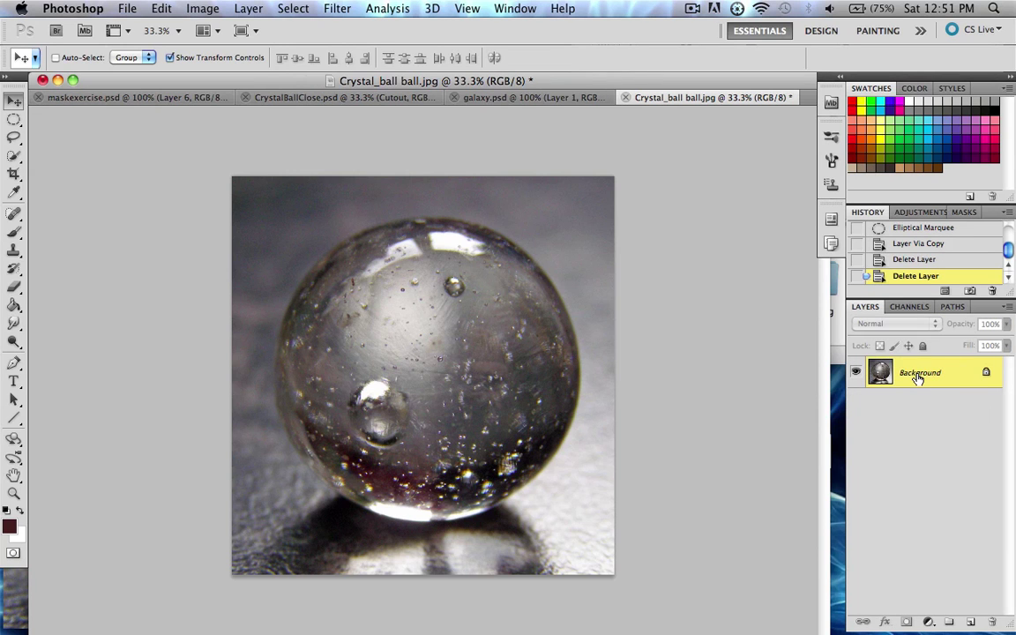
key("super+j")
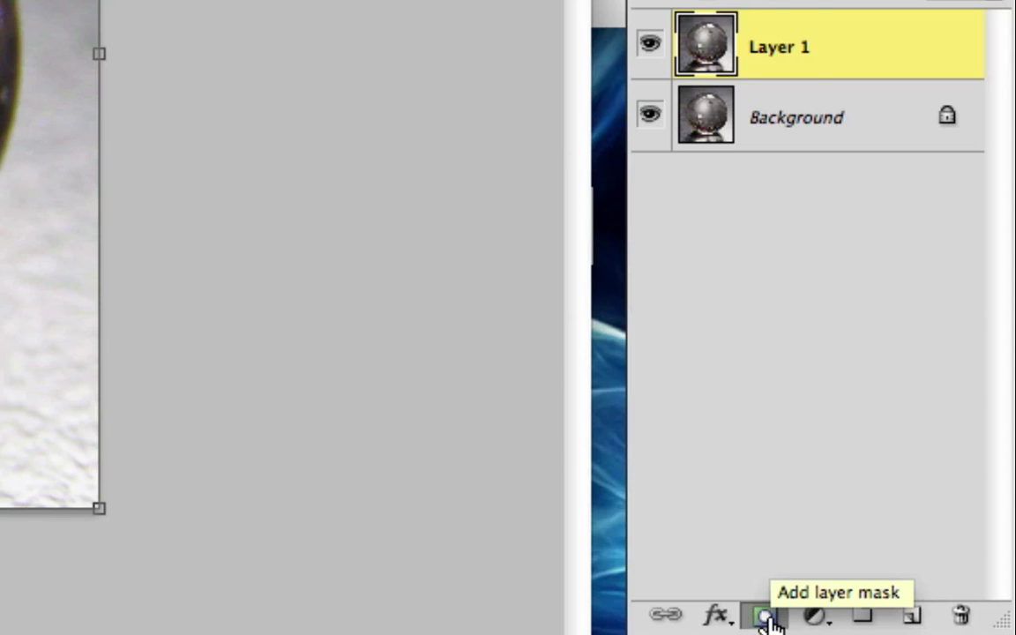
- Add a white layer mask to Layer 1
left_click(765, 615)
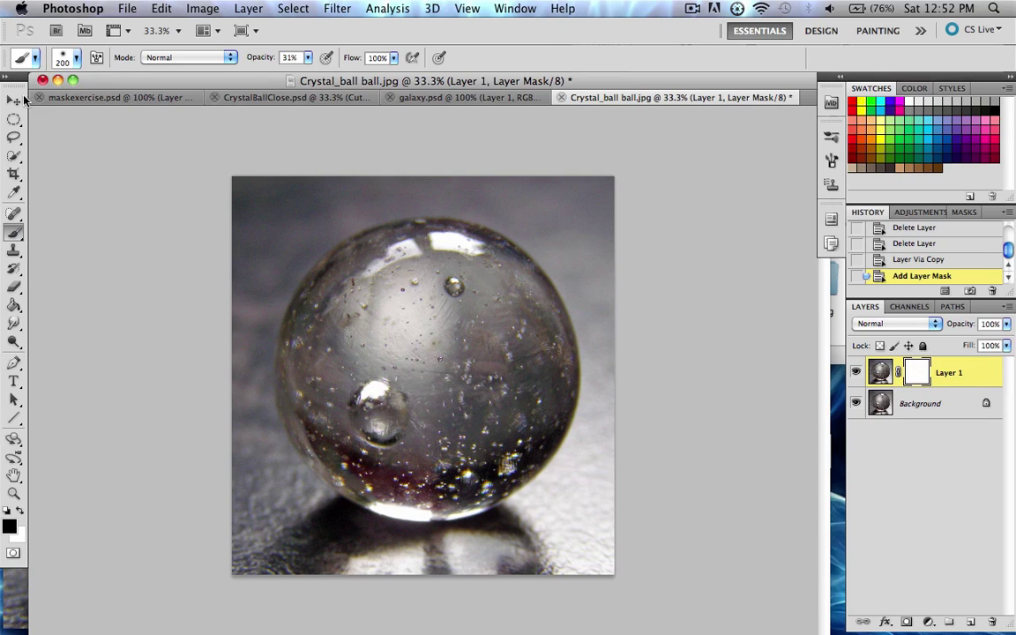
- Set brush opacity to 100%, paint the mask's top-left corner, and hide the Background layer
left_click(243, 187)
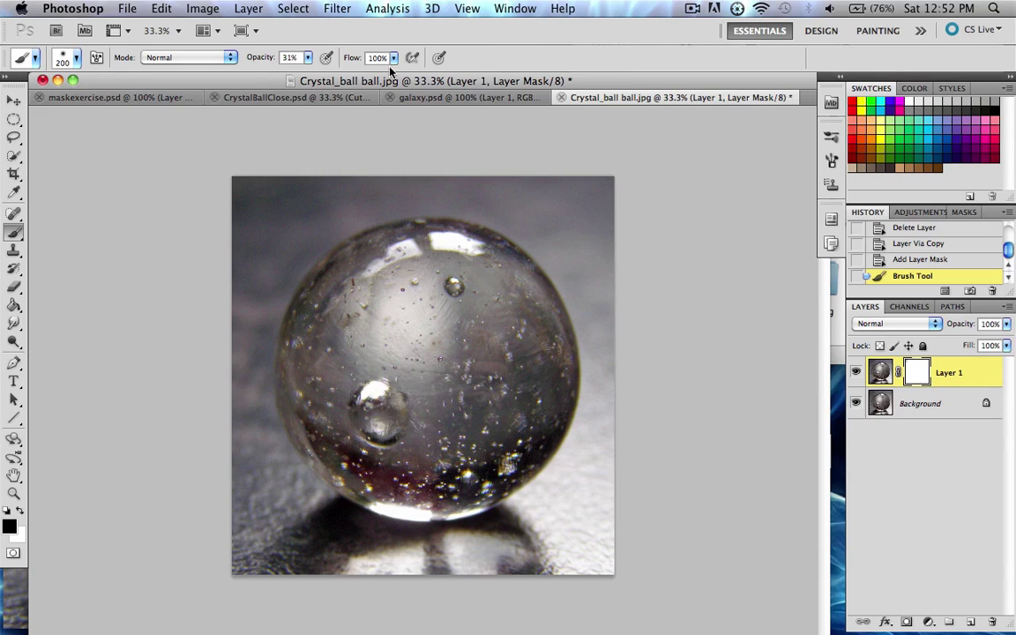
left_click(308, 57)
left_click_drag(308, 72, 419, 79)
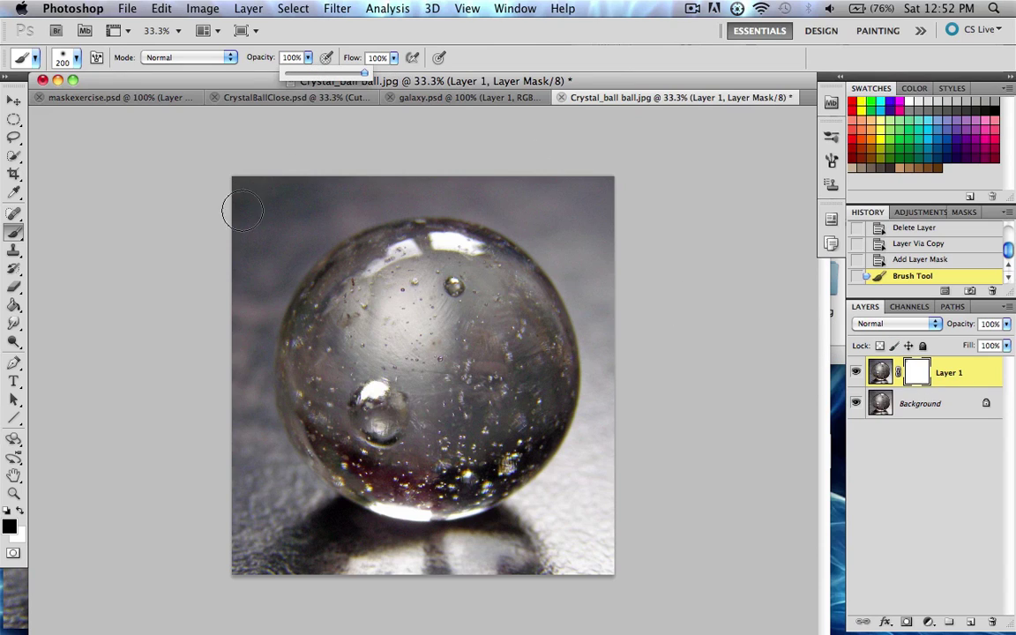
left_click(222, 176)
left_click(223, 176)
left_click(855, 403)
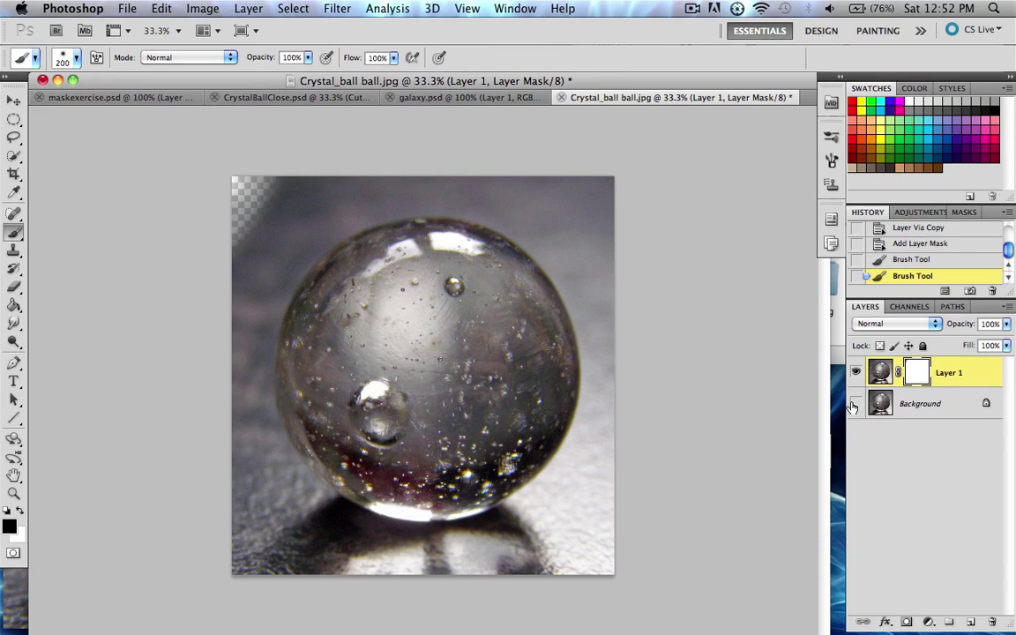
- Paint black on Layer 1's mask around the ball to hide its grey surroundings
mouse_move(277, 205)
left_mouse_down()
mouse_move(252, 187)
mouse_move(235, 234)
mouse_move(233, 174)
mouse_move(201, 352)
mouse_move(226, 478)
mouse_move(291, 520)
mouse_move(216, 477)
mouse_move(429, 576)
mouse_move(508, 520)
mouse_move(542, 450)
mouse_move(547, 397)
mouse_move(609, 350)
mouse_move(527, 168)
mouse_move(357, 181)
mouse_move(296, 172)
mouse_move(256, 207)
mouse_move(254, 282)
mouse_move(225, 353)
mouse_move(242, 463)
mouse_move(349, 599)
left_mouse_up()
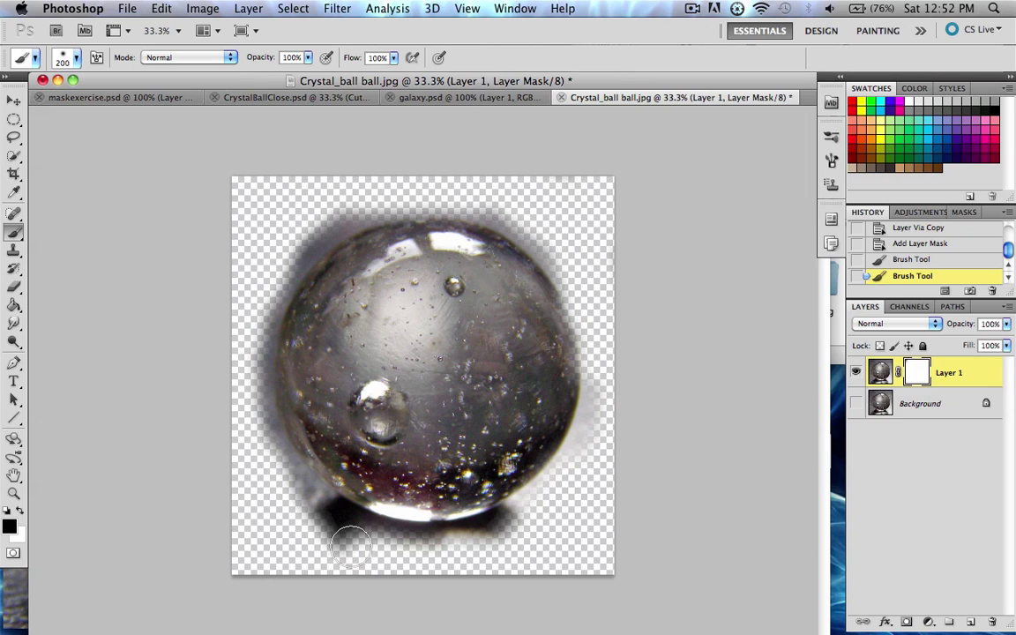
mouse_move(350, 547)
left_mouse_down()
mouse_move(261, 388)
mouse_move(287, 225)
mouse_move(436, 190)
mouse_move(576, 346)
mouse_move(450, 468)
mouse_move(265, 467)
left_mouse_up()
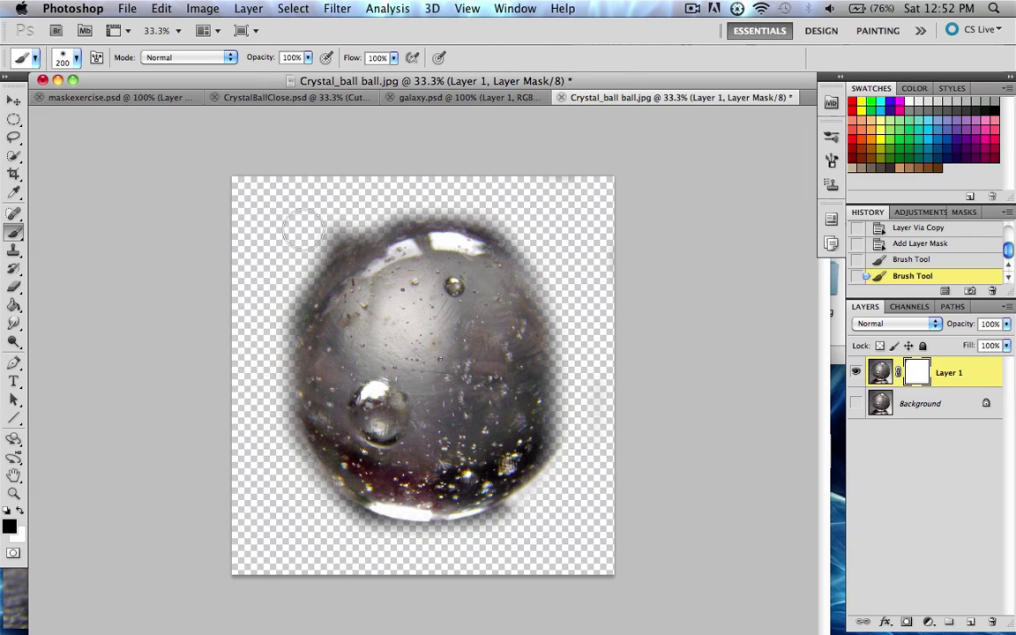
left_click_drag(303, 229, 291, 221)
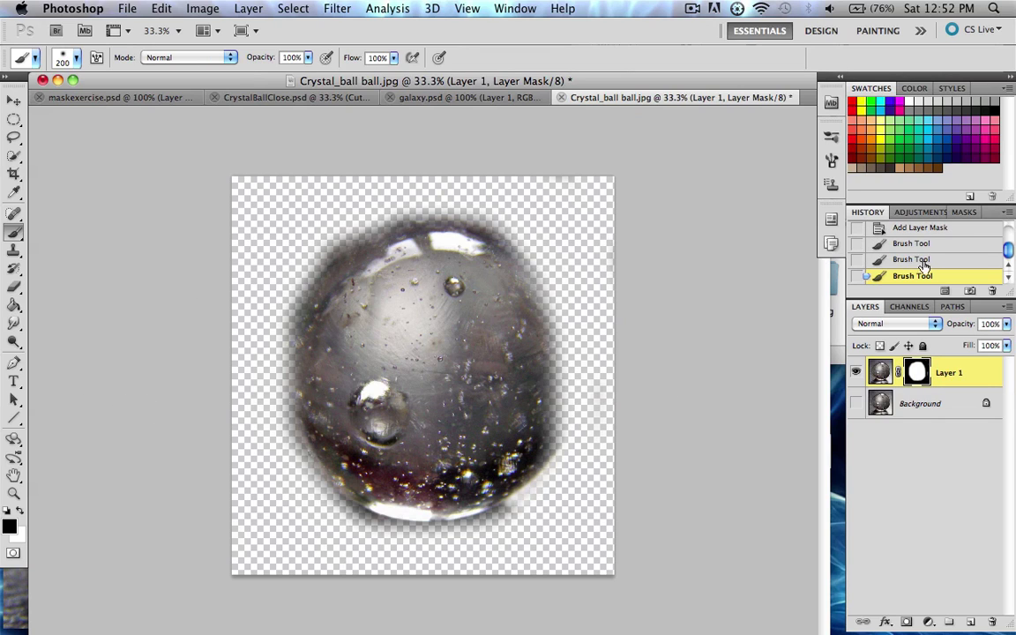
scroll(917, 260, "up", 1)
- Paint white on the mask to restore the ball's rim, then black to hide the surface below
scroll(909, 275, "down", 1)
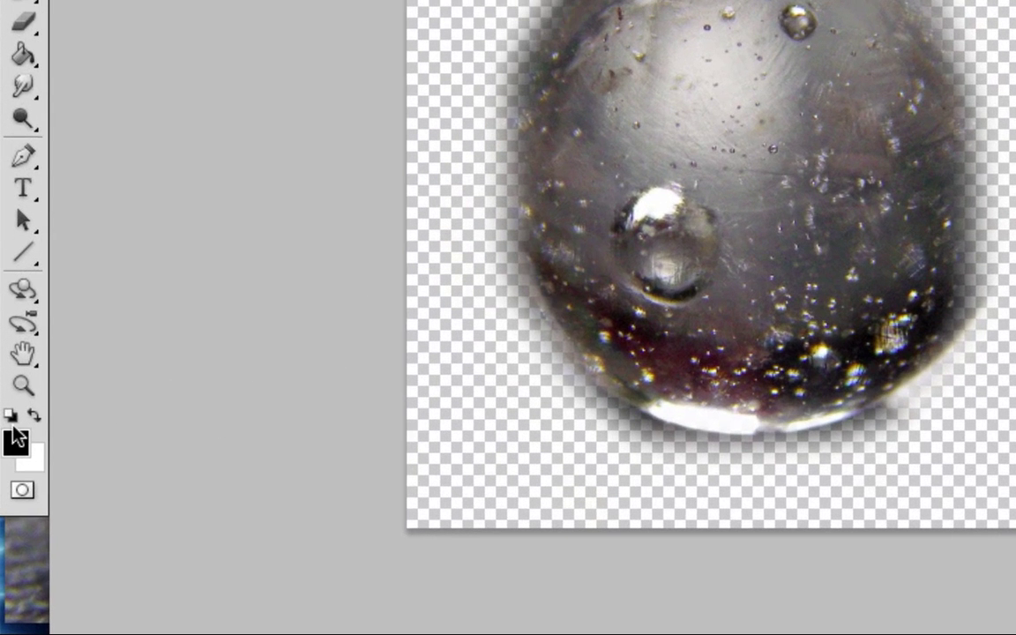
key("x")
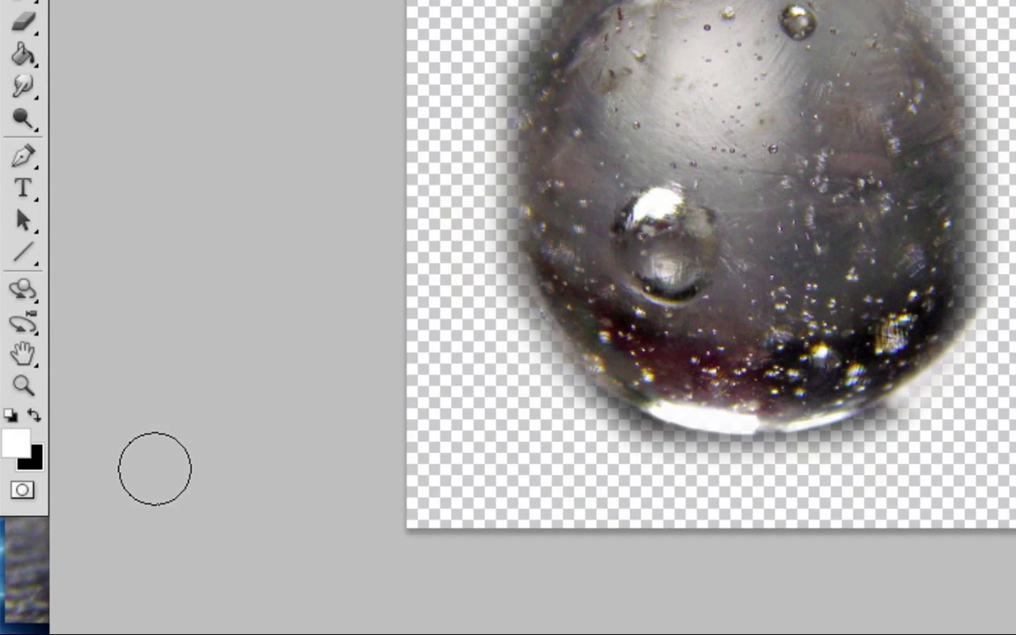
key("x")
key("x")
key("x")
key("x")
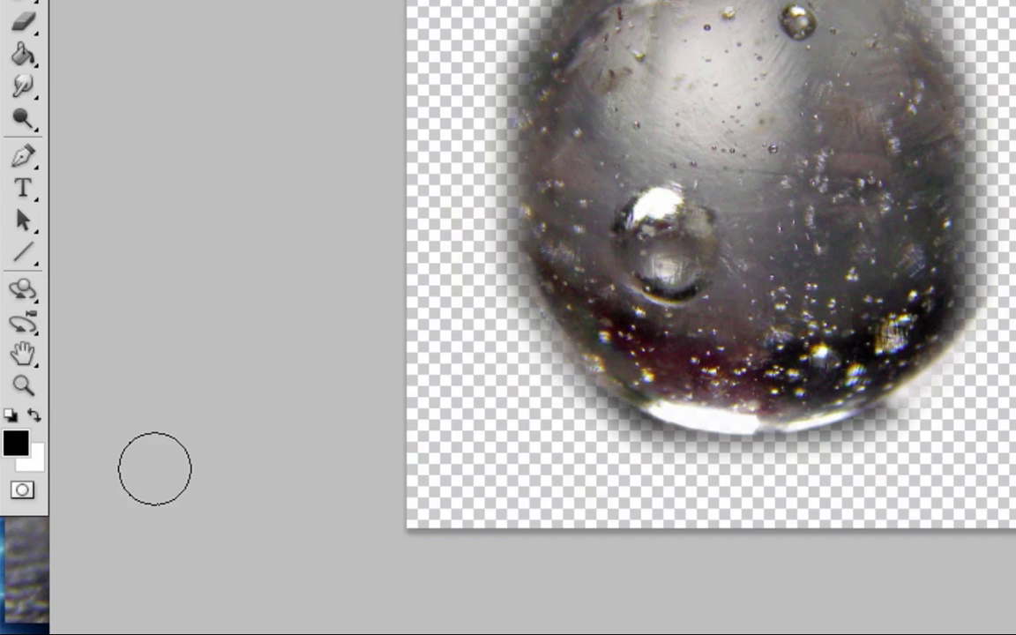
key("x")
key("x")
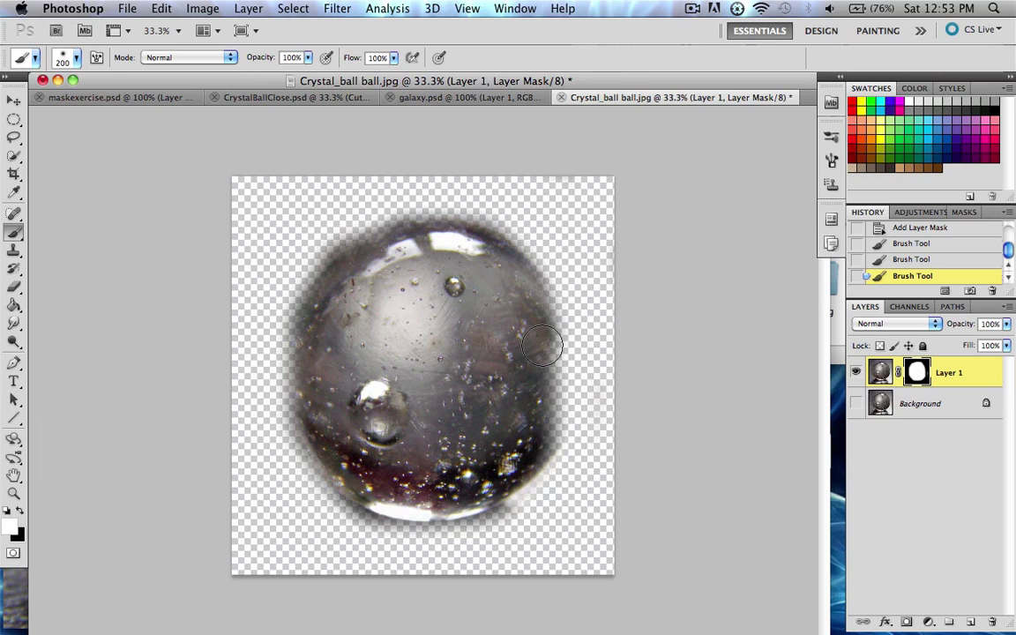
left_click_drag(542, 345, 587, 352)
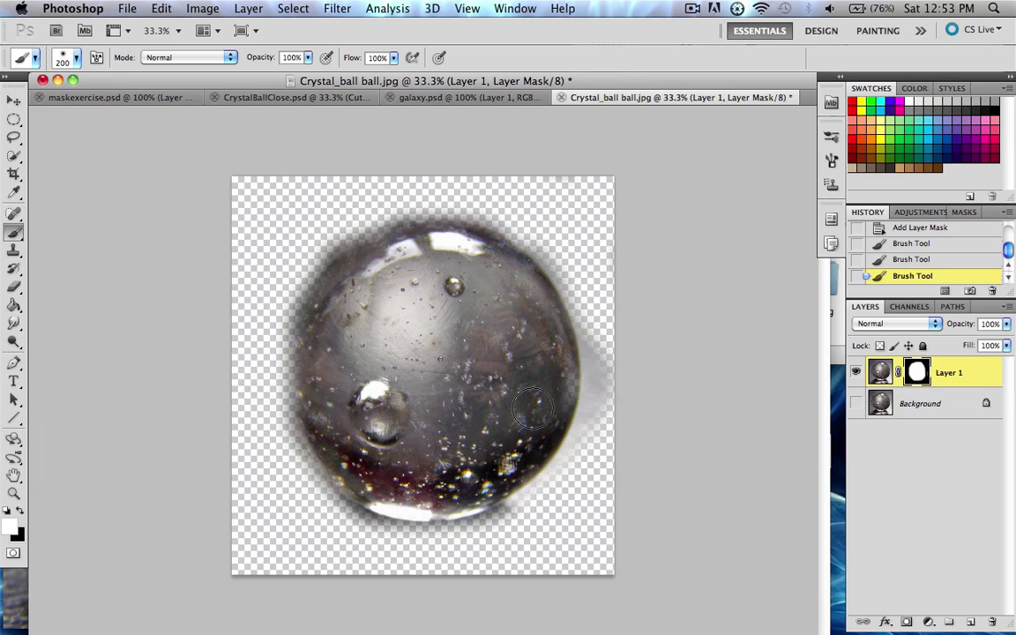
mouse_move(532, 409)
left_mouse_down()
mouse_move(535, 281)
mouse_move(506, 253)
mouse_move(421, 228)
mouse_move(383, 236)
mouse_move(353, 260)
mouse_move(319, 342)
mouse_move(324, 448)
mouse_move(383, 500)
mouse_move(595, 535)
mouse_move(588, 543)
mouse_move(577, 507)
mouse_move(551, 540)
mouse_move(615, 463)
left_mouse_up()
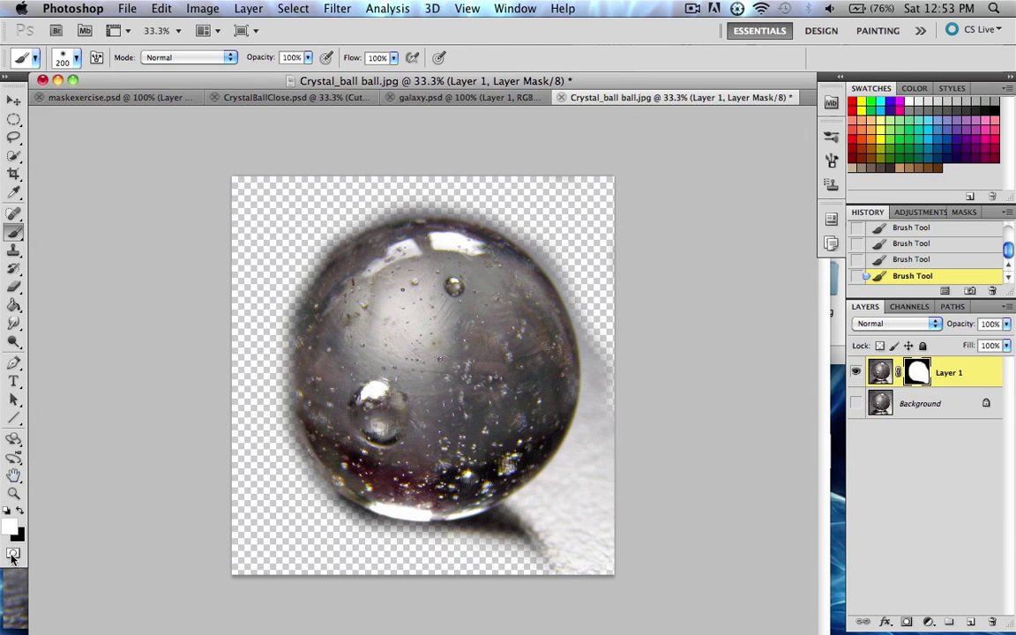
left_click(9, 511)
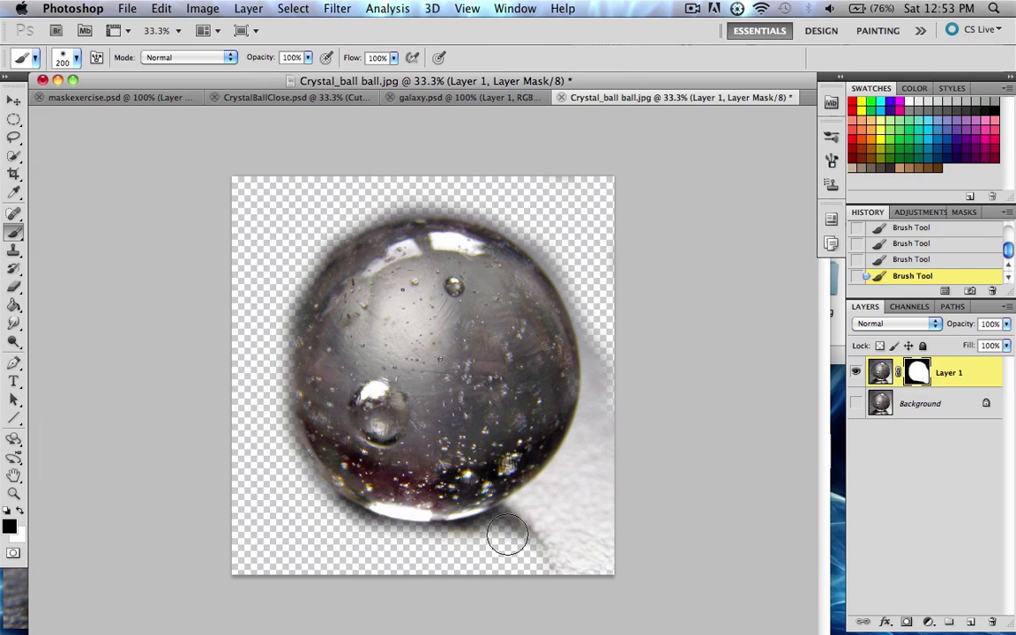
mouse_move(628, 289)
left_mouse_down()
mouse_move(490, 567)
mouse_move(441, 510)
left_mouse_up()
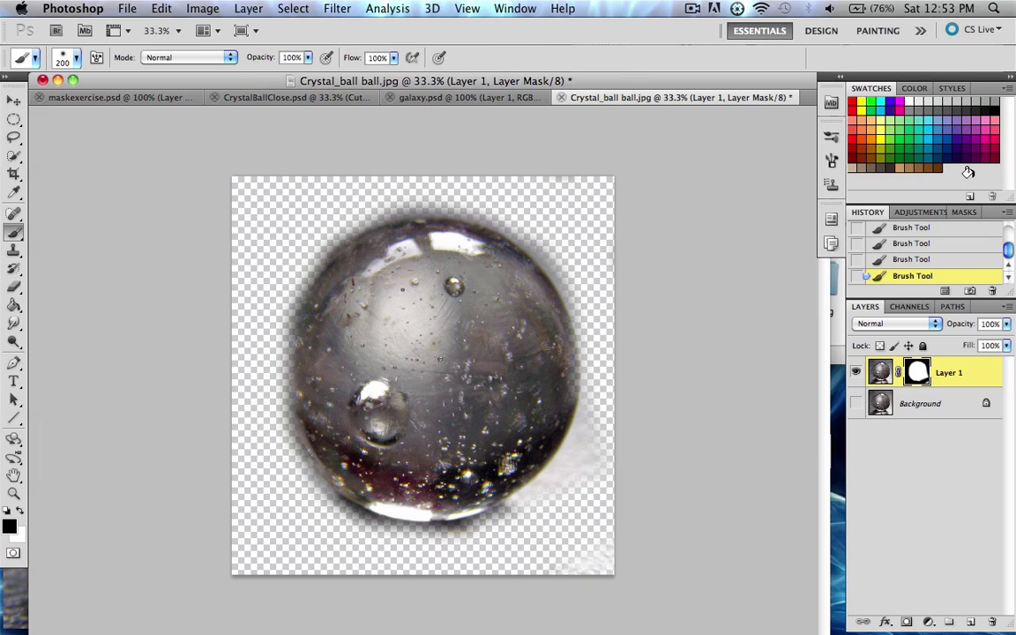
- Delete the masked Layer 1 and duplicate the Background photo as a fresh Layer 1
left_click(959, 379)
key("Delete")
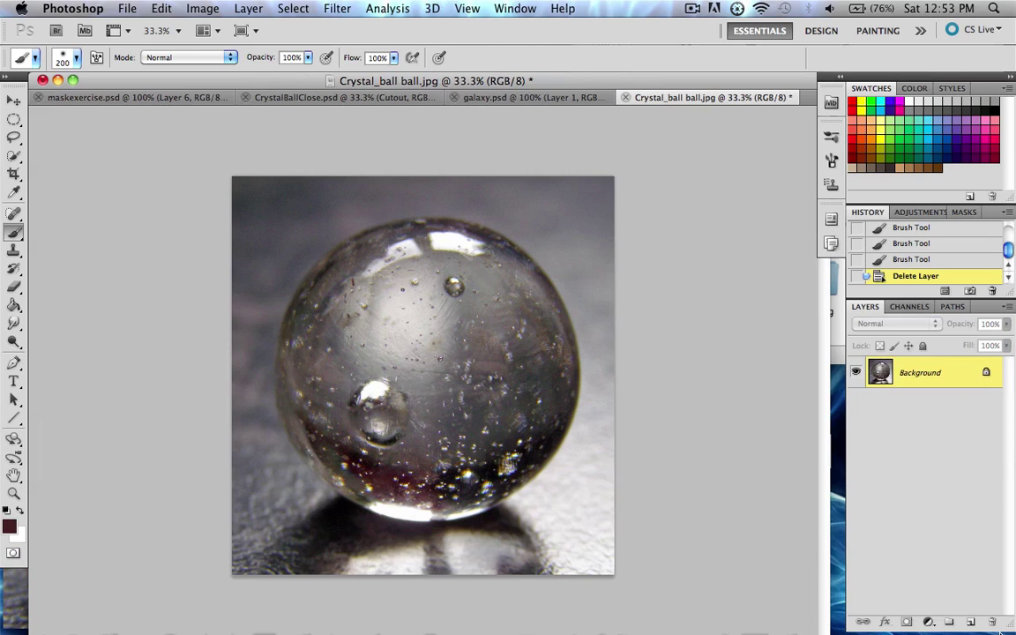
key("super+j")
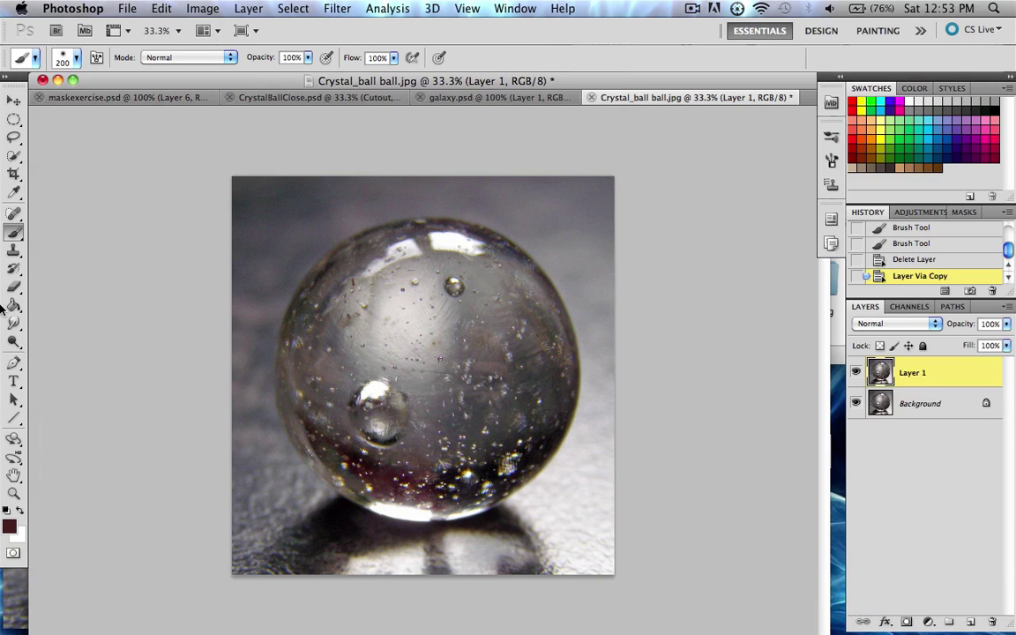
- Draw a circular Elliptical Marquee selection fitted to the crystal ball's outline
left_click(16, 123)
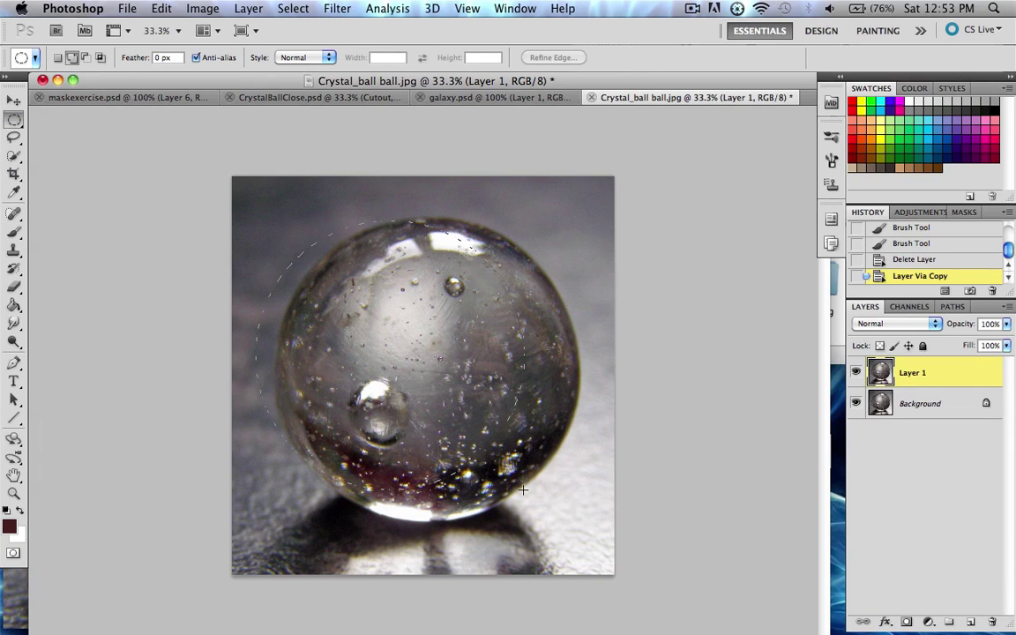
left_click_drag(556, 488, 541, 502)
left_click_drag(579, 522, 578, 522)
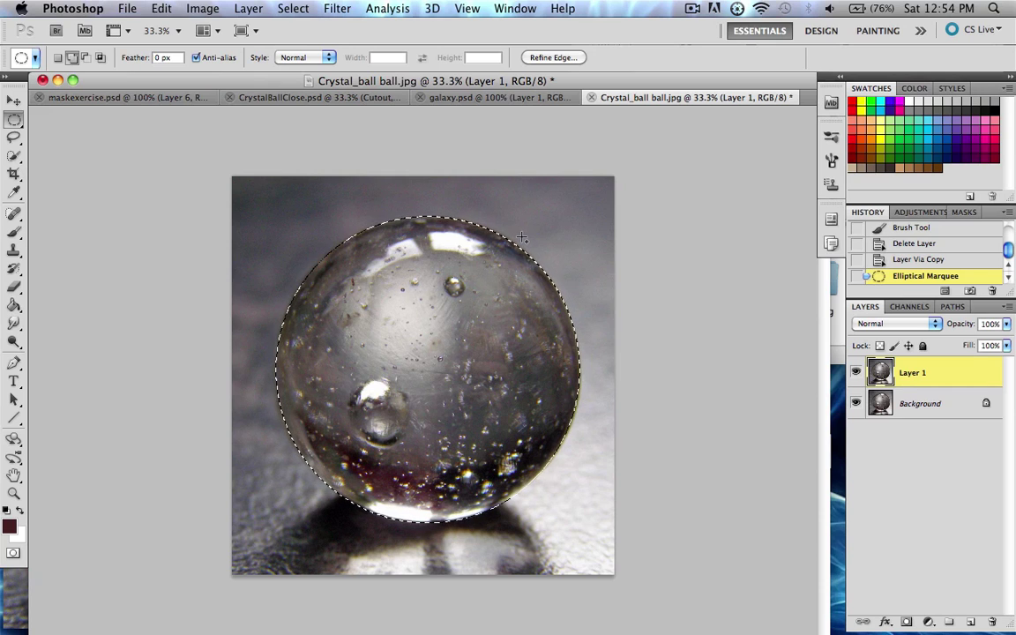
left_click(13, 229)
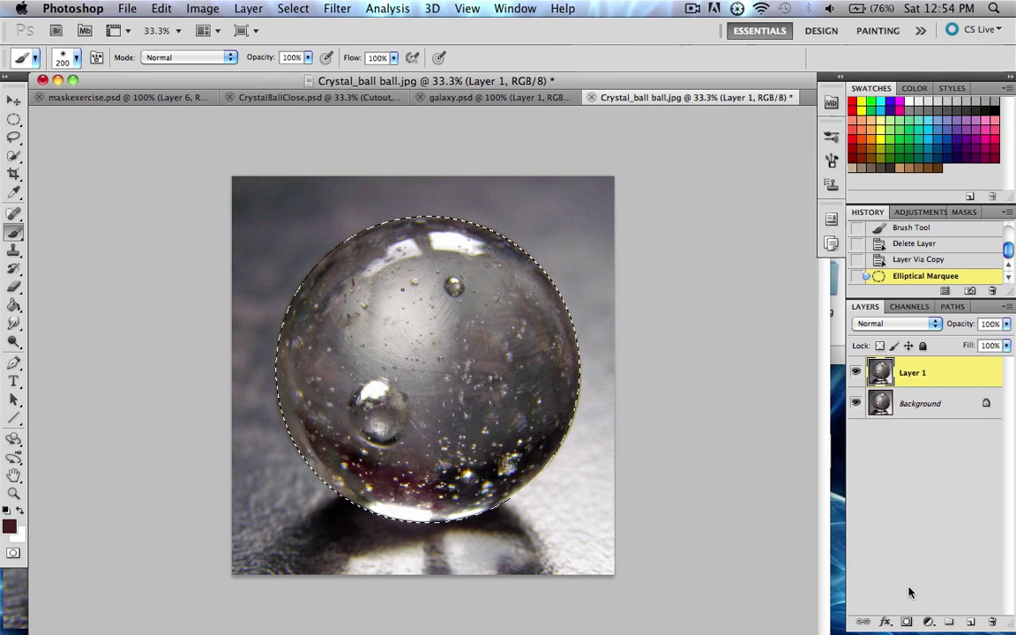
- Turn the circular selection into Layer 1's mask and hide the Background to view the ball on transparency
left_click(907, 622)
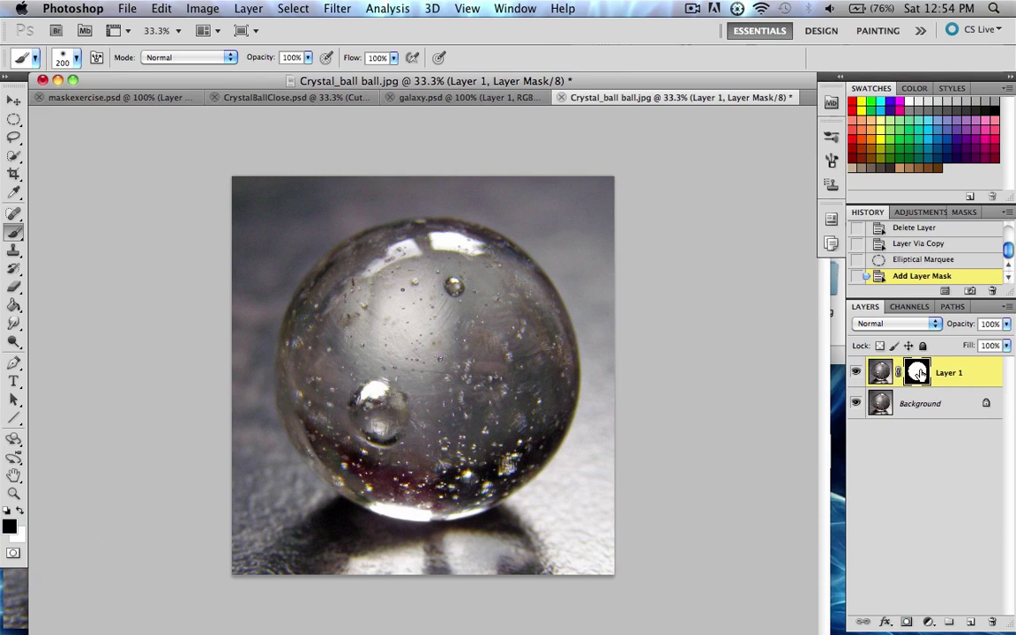
key("Delete")
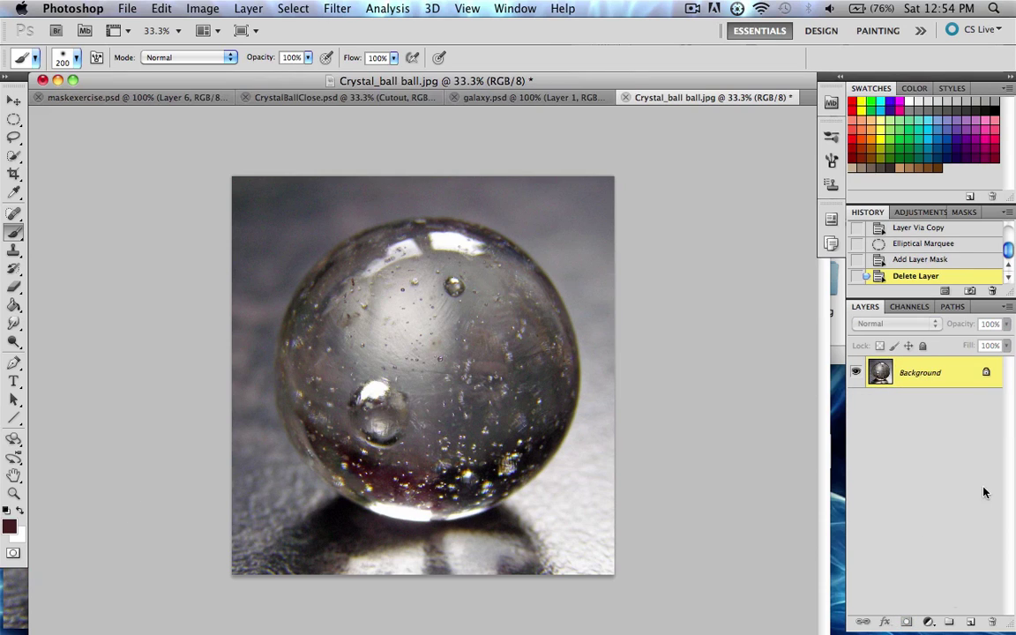
key("super+z")
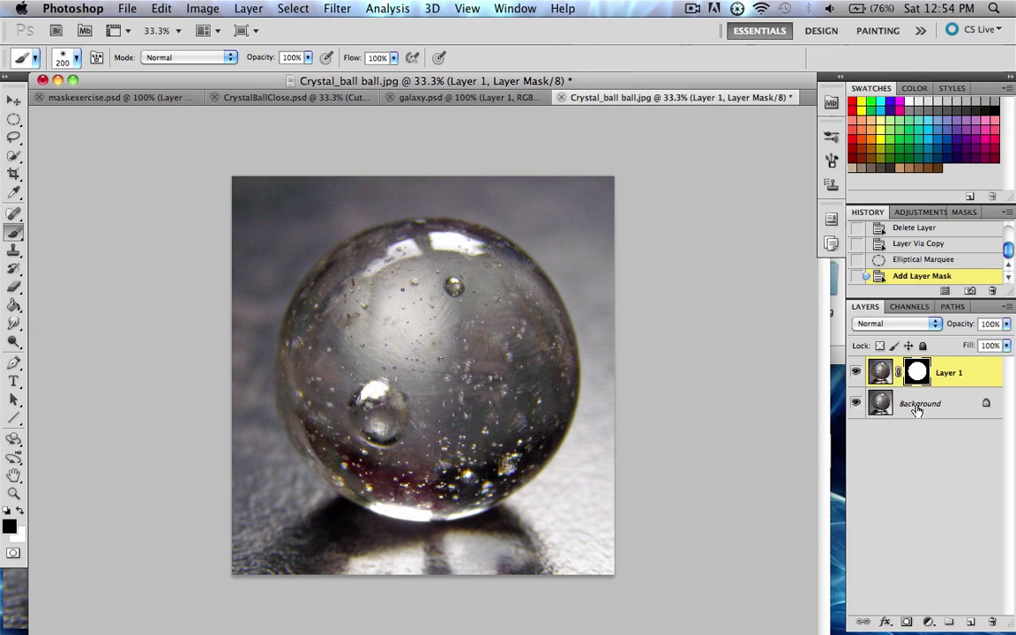
left_click(856, 374, "alt")
left_click(857, 375)
left_click(857, 377)
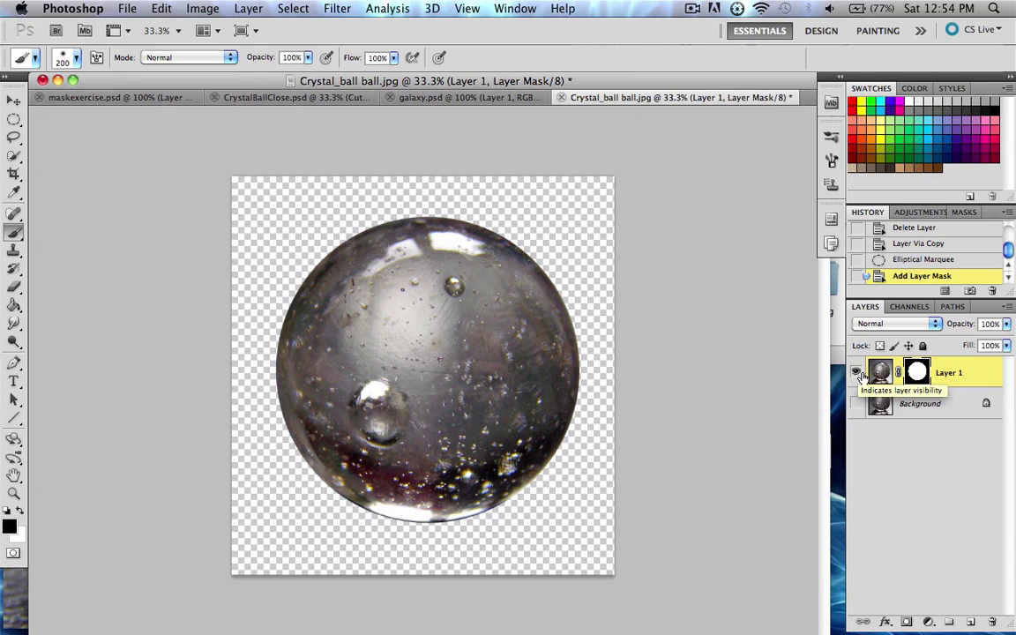
- Reposition the masked crystal ball with the Move tool and open DSC_0253.NEF
key("v")
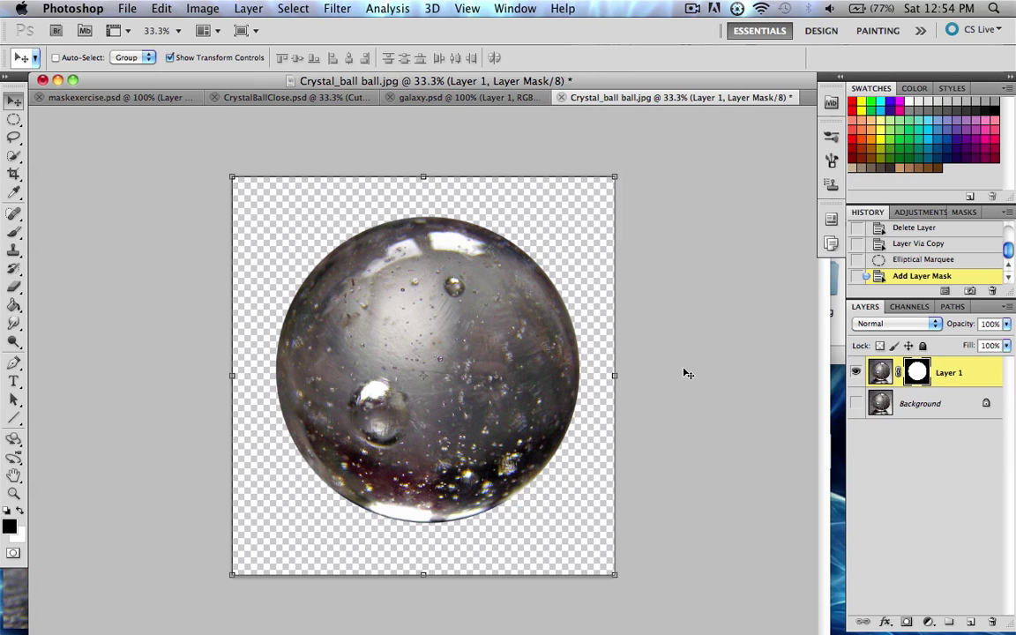
left_click_drag(423, 345, 429, 375)
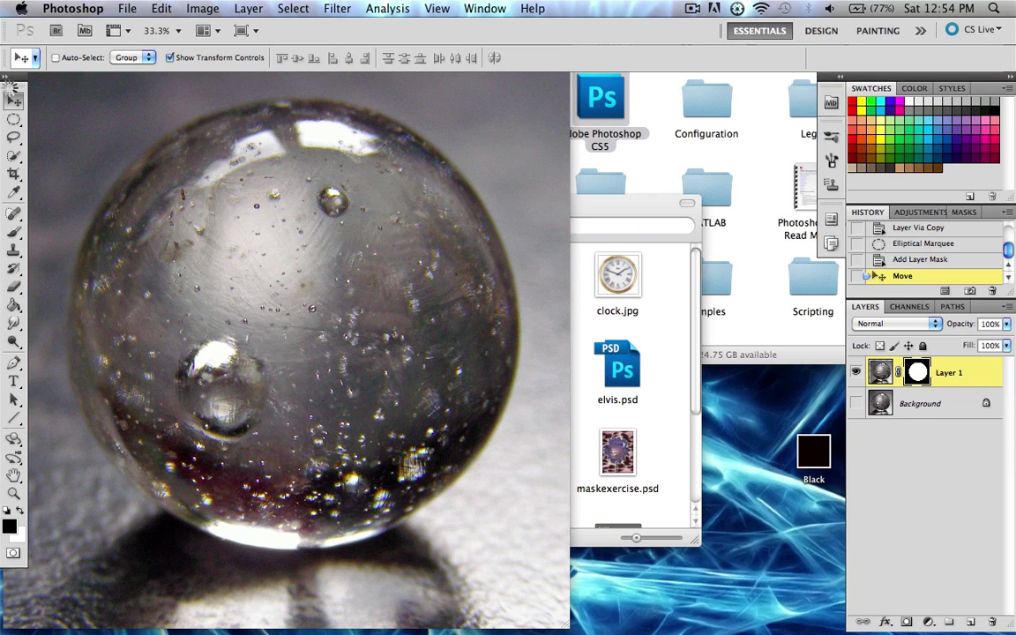
double_click(738, 408)
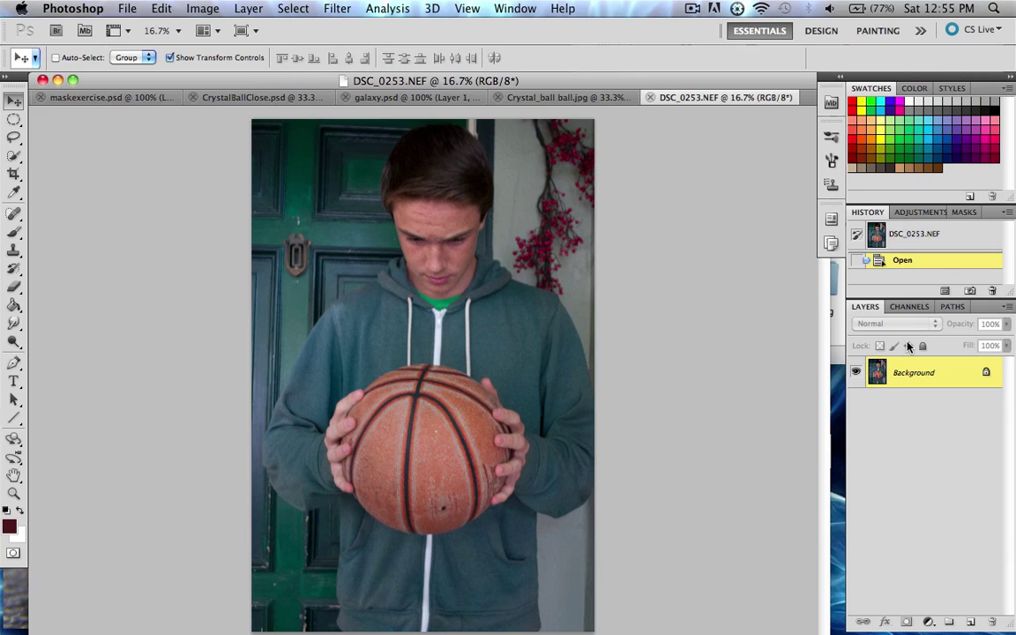
- Copy the basketball photo to a layer and bring it into Crystal_ball ball.jpg as Layer 2
key("super+j")
left_click_drag(412, 404, 410, 369)
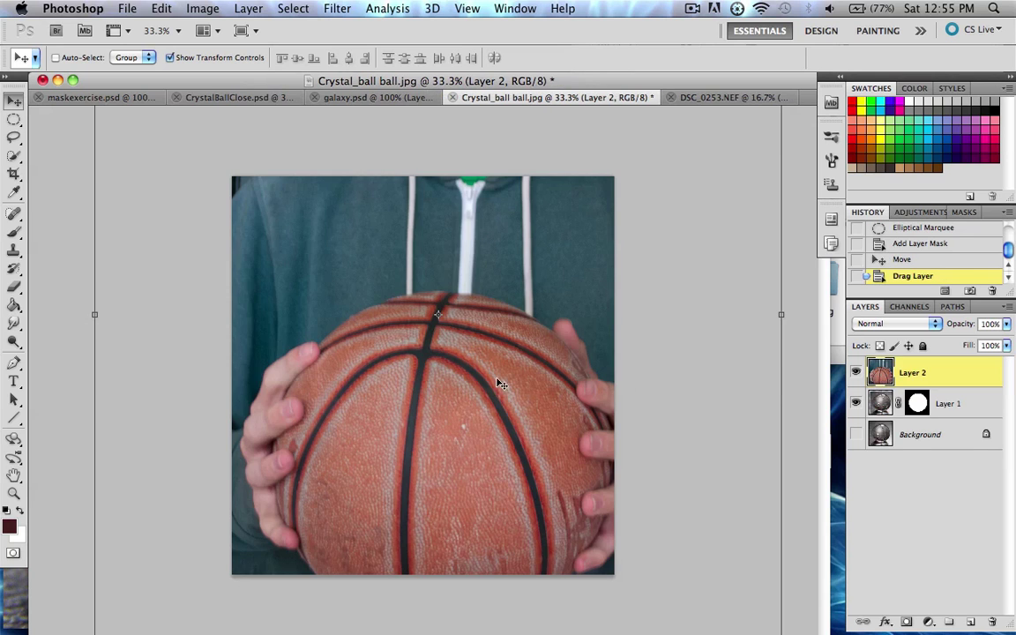
mouse_move(907, 377)
left_mouse_down()
mouse_move(906, 408)
mouse_move(907, 370)
left_mouse_up()
right_click(879, 374)
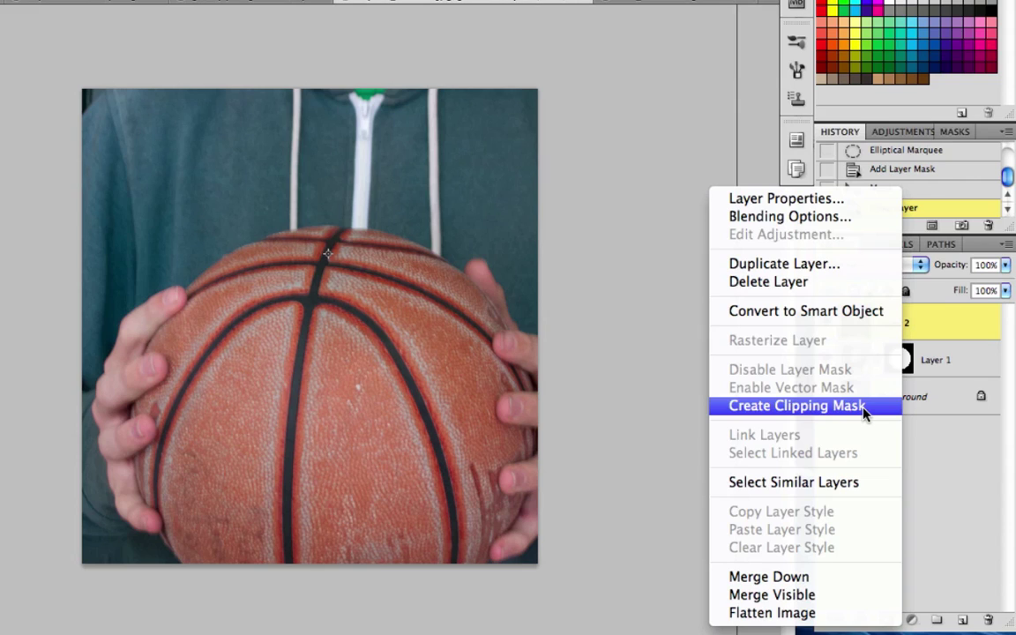
- Clip the basketball photo layer to the circular crystal-ball mask
left_click(865, 412)
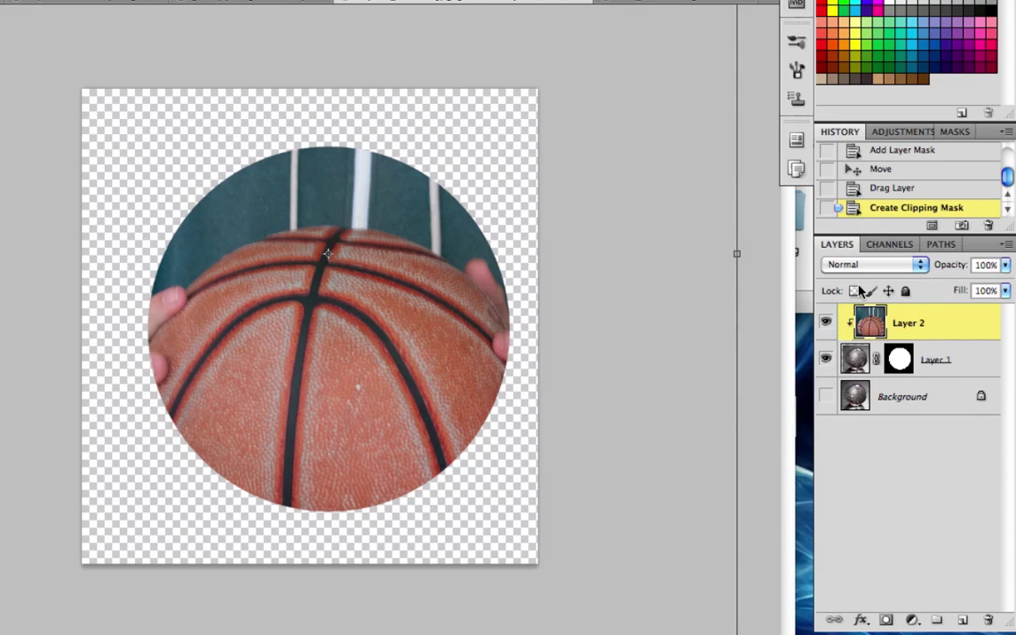
left_click(933, 355)
left_click(931, 319)
- Free-transform the basketball layer, narrowing it horizontally and centring the ball in the circle
left_click_drag(733, 253, 362, 278)
left_click_drag(51, 231, 250, 181)
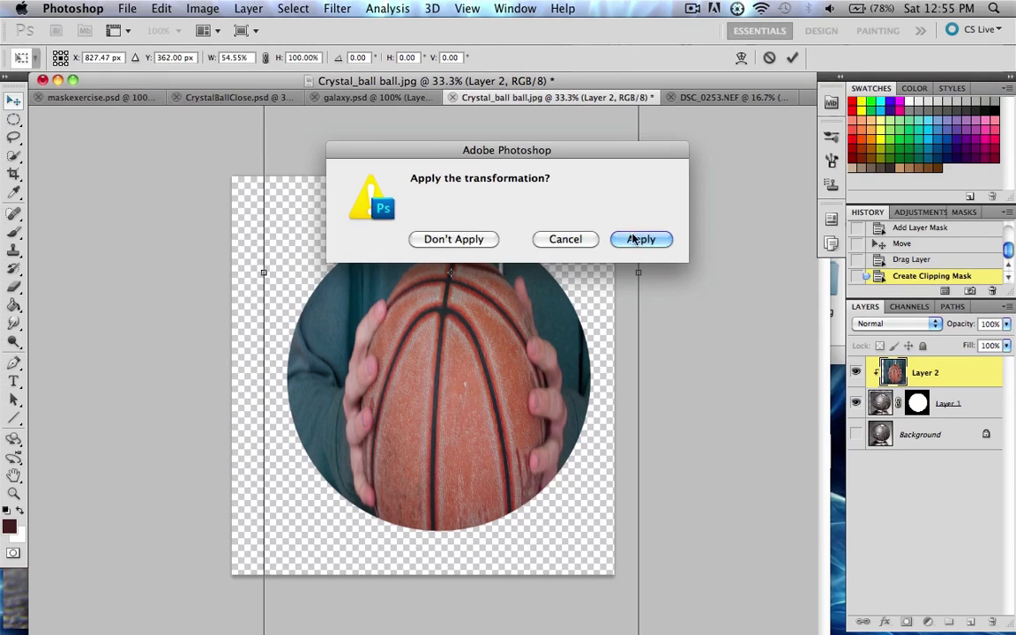
left_click(635, 235)
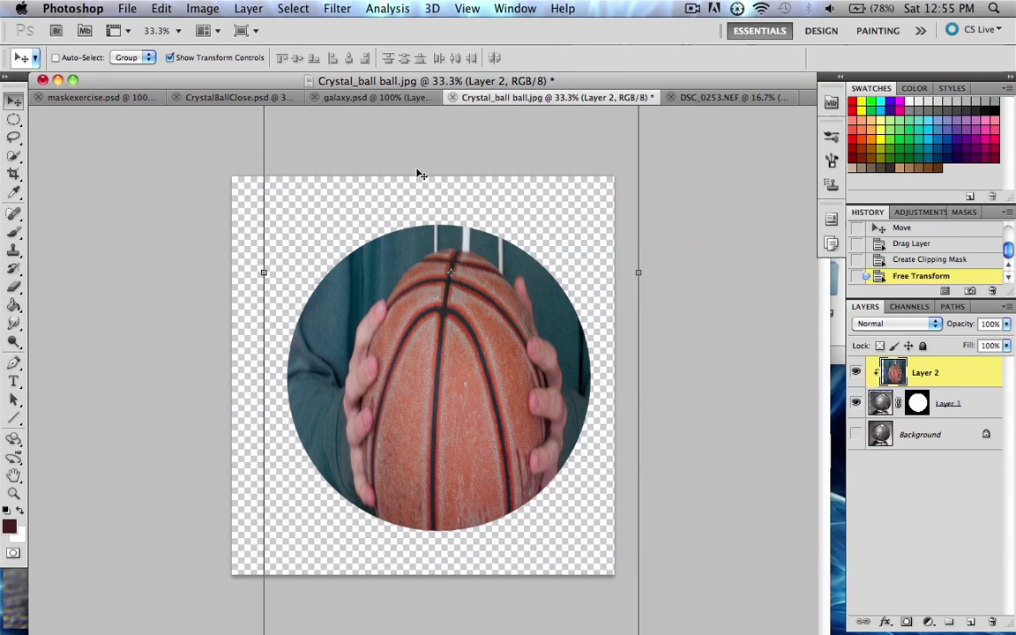
- On maskexercise.psd, hide the clock layer and inspect Layer 2, Layer 3 and the flower layer
left_click(116, 98)
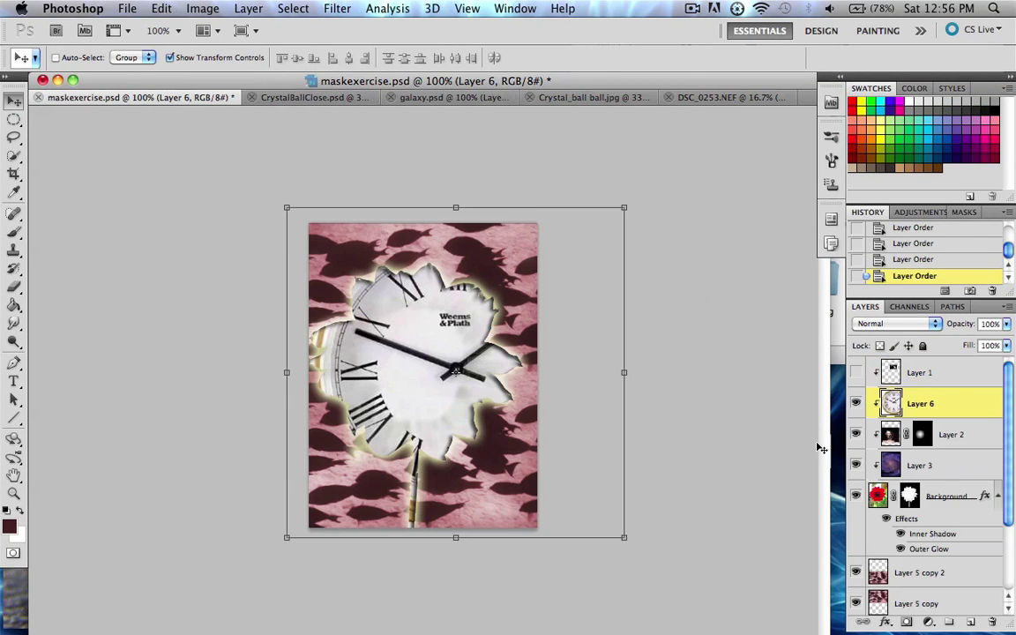
left_click(856, 403)
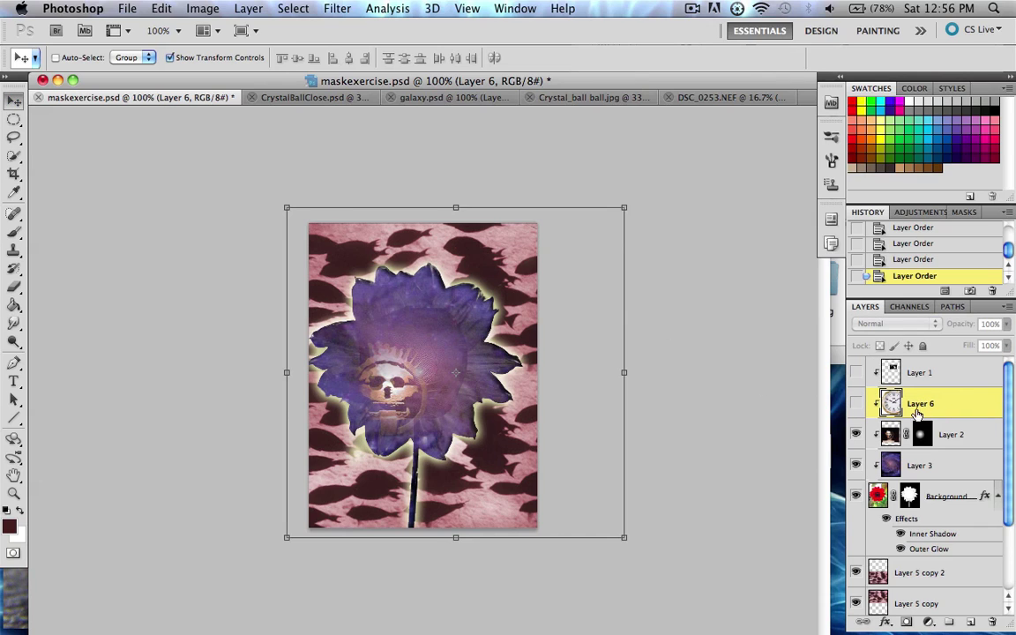
left_click(959, 437)
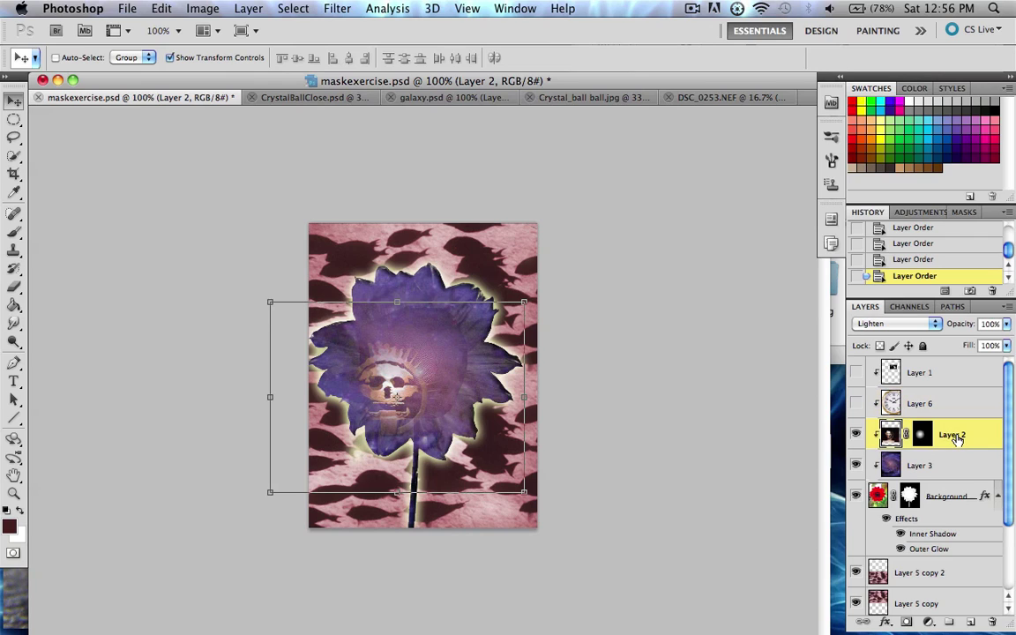
left_click(913, 465)
left_click(934, 504)
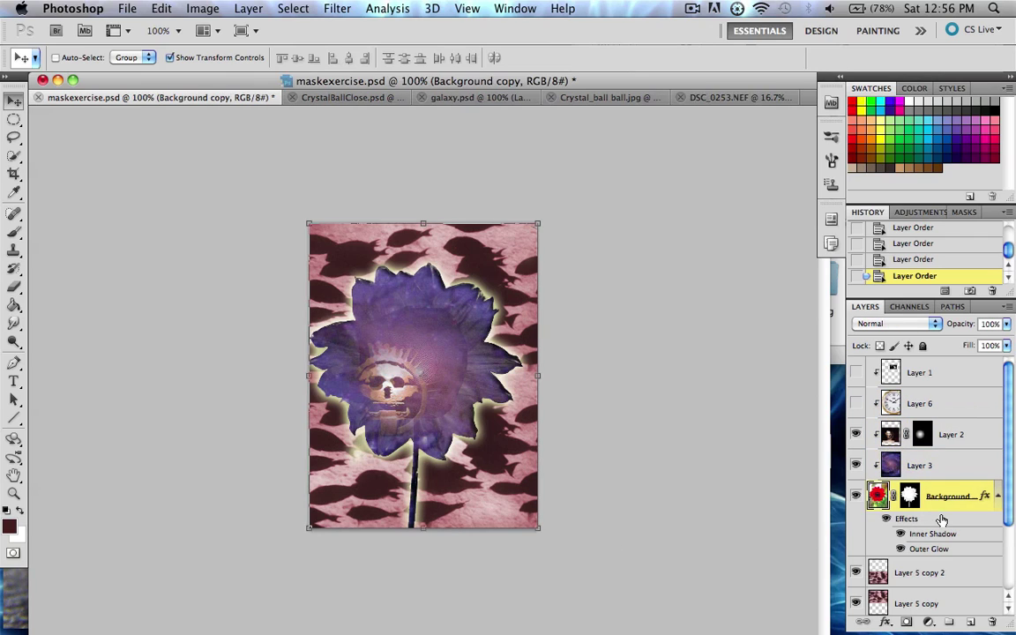
- Hide the galaxy texture in Layer 3 and the skull image in Layer 2
scroll(958, 513, "down", 3)
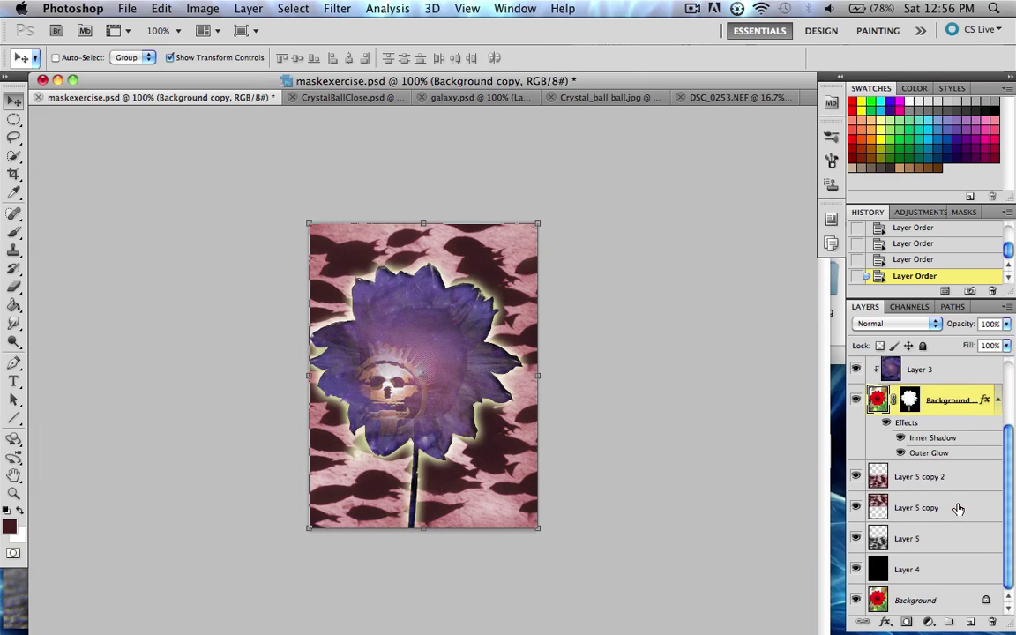
scroll(959, 509, "up", 3)
left_click(855, 465)
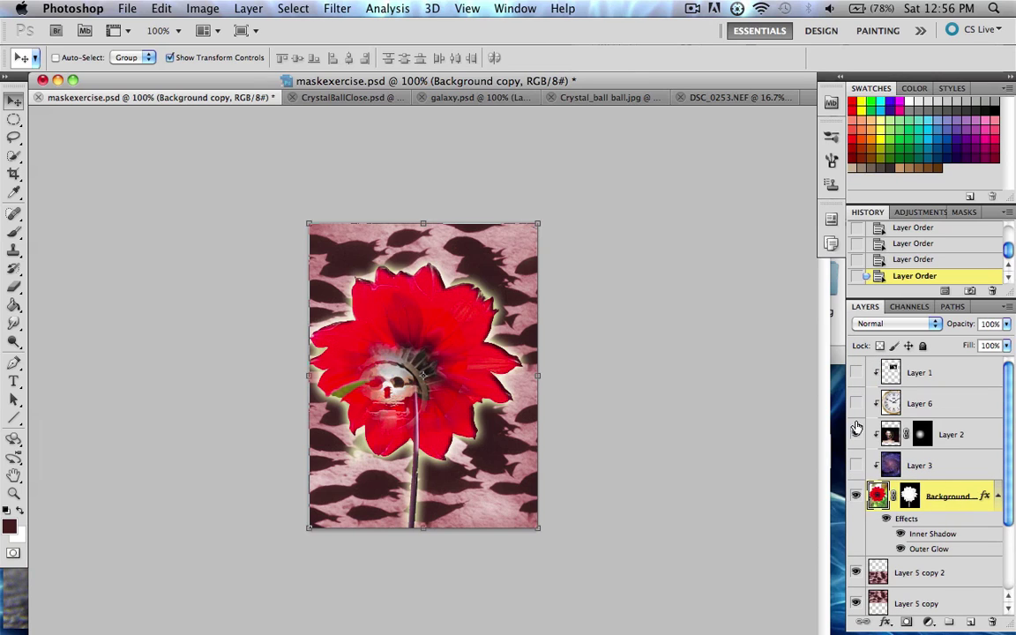
left_click(855, 434)
scroll(890, 477, "down", 3)
scroll(918, 468, "up", 3)
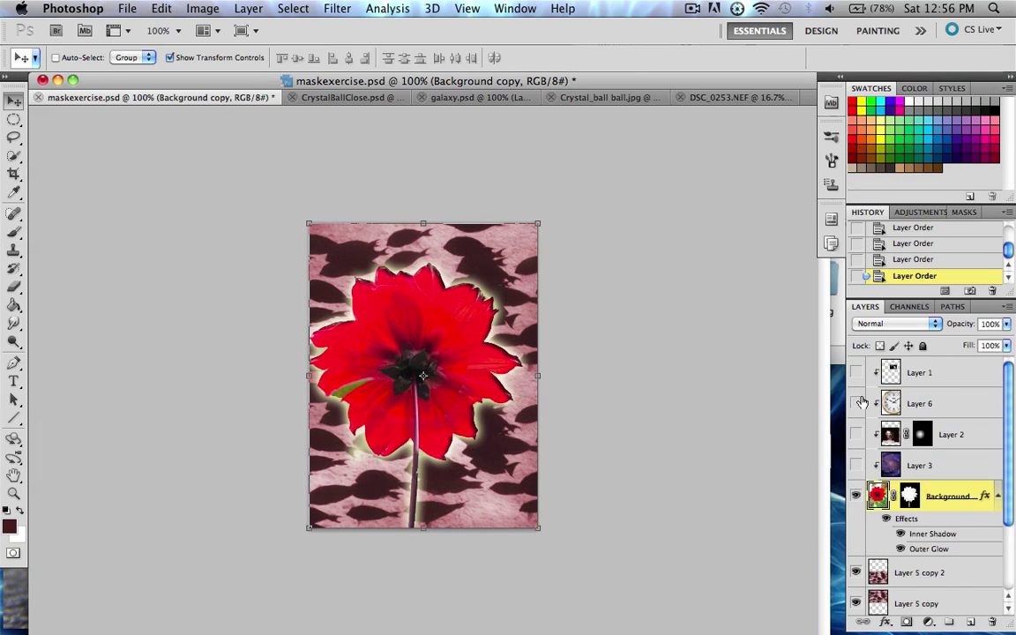
scroll(968, 460, "down", 1)
scroll(980, 464, "up", 1)
- Show the galaxy, skull and clock layers again, all clipped inside the flower
left_click(856, 466)
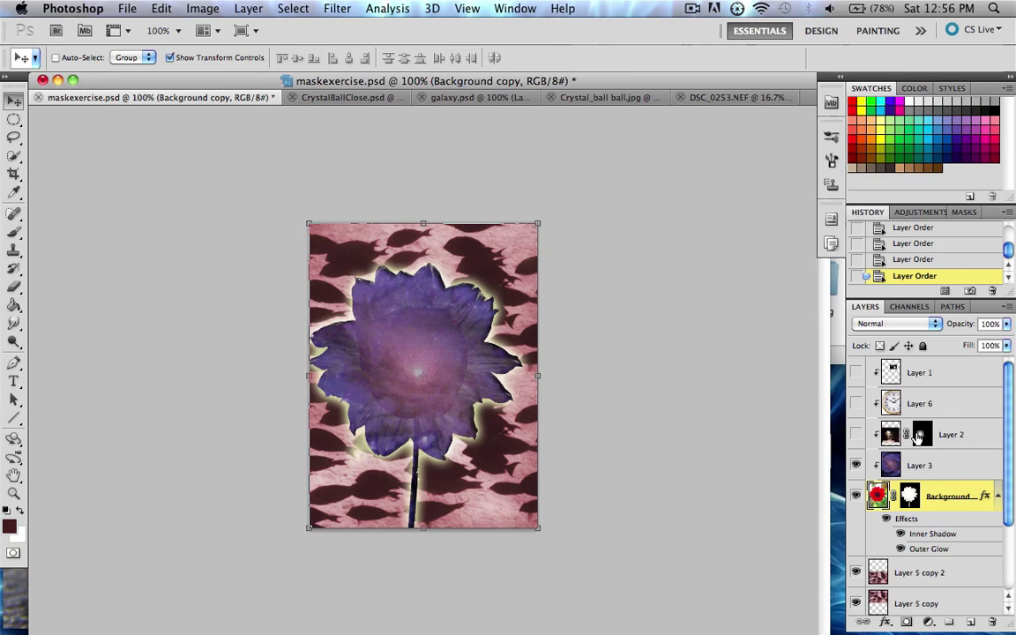
left_click(855, 434)
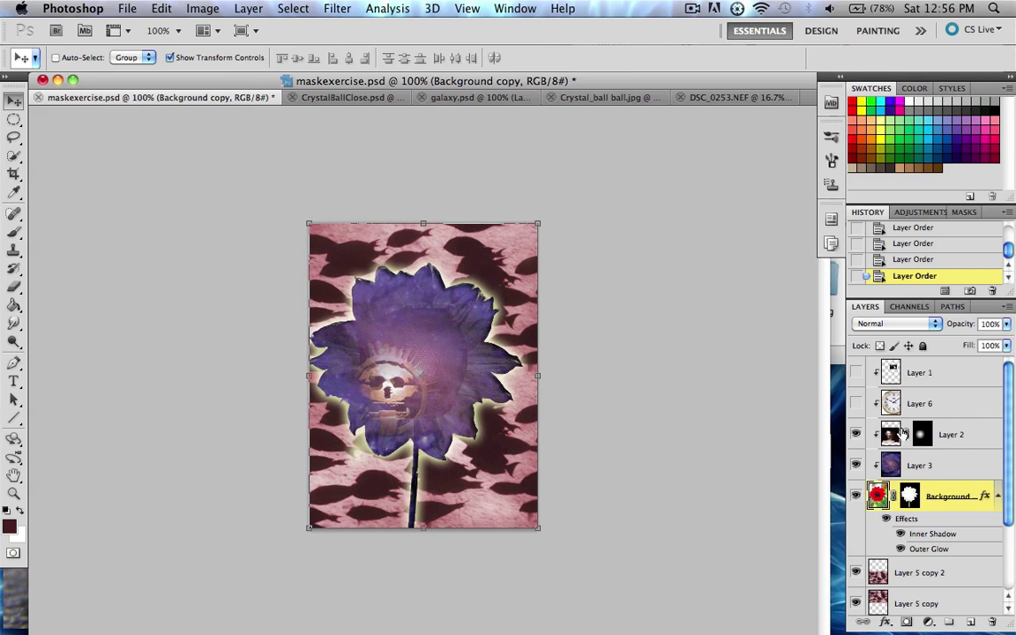
left_click(855, 403)
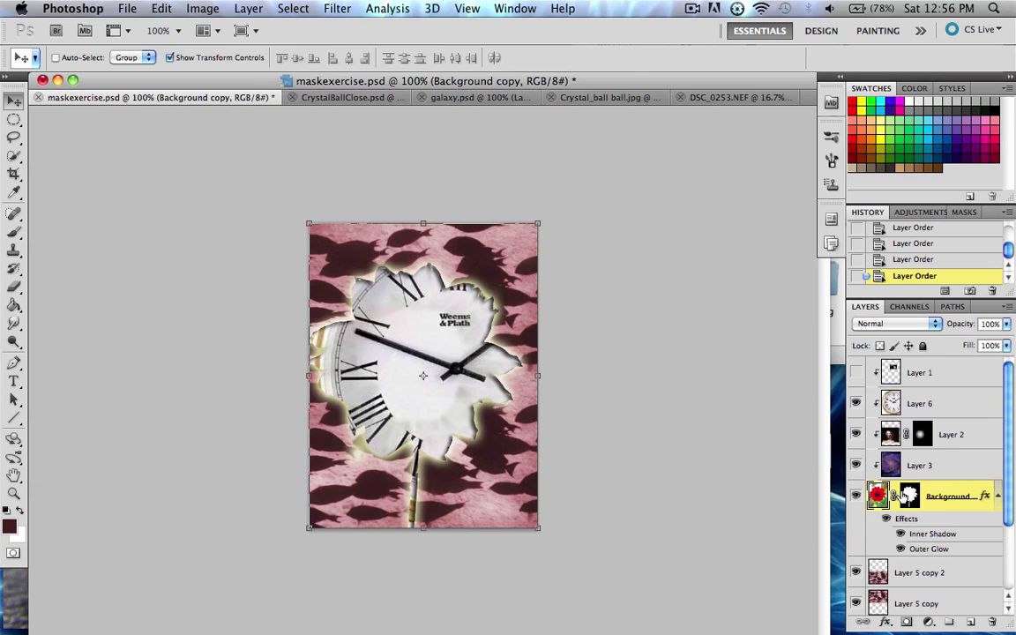
- Inspect the flower-shaped mask, then review Layer 6's options without making changes
left_click(918, 506)
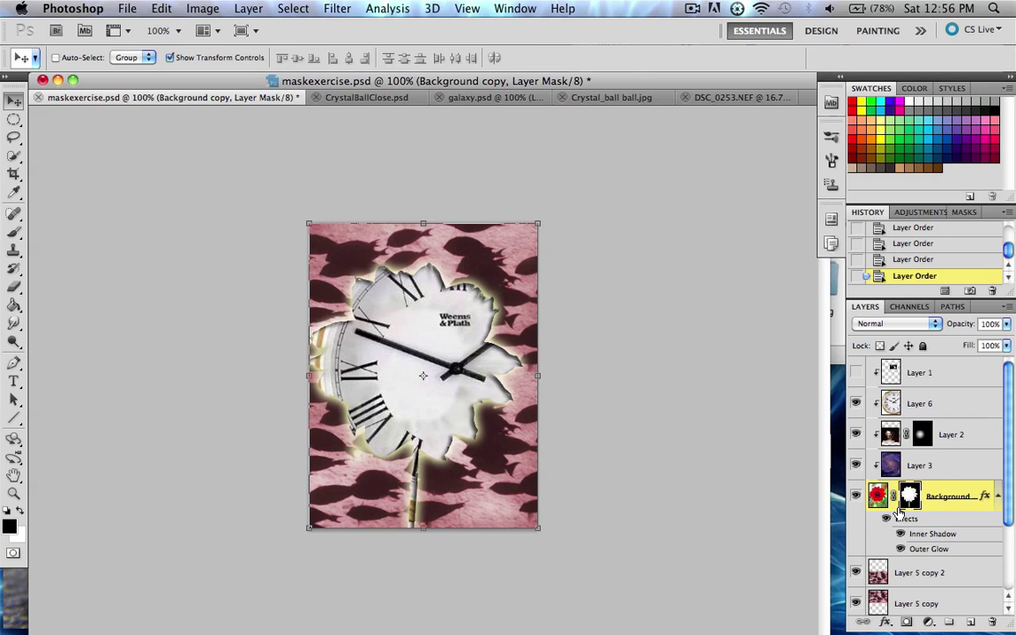
left_click(926, 403)
right_click(928, 402)
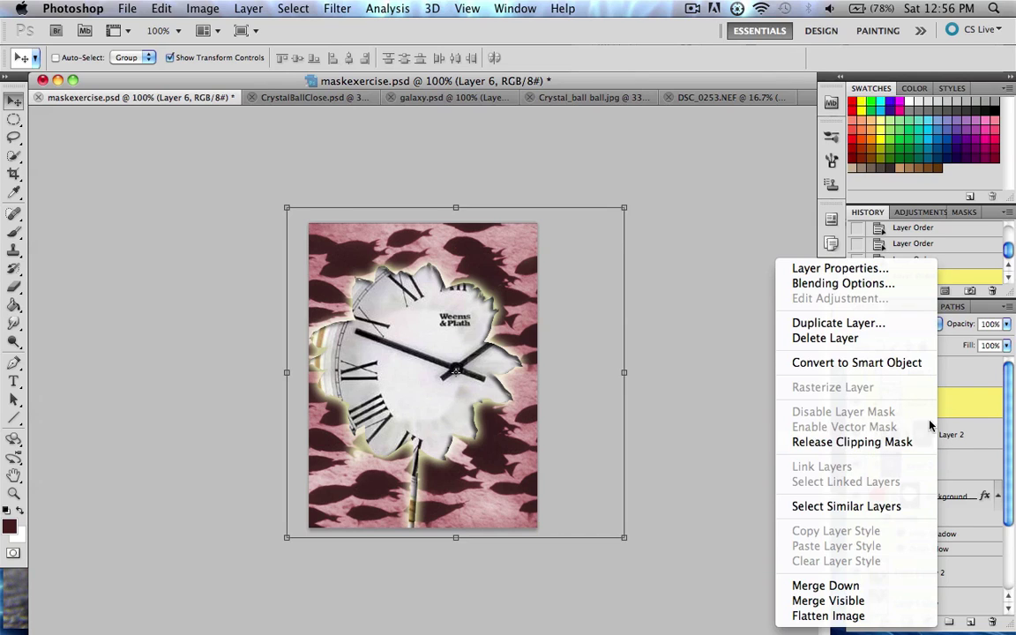
left_click(955, 407)
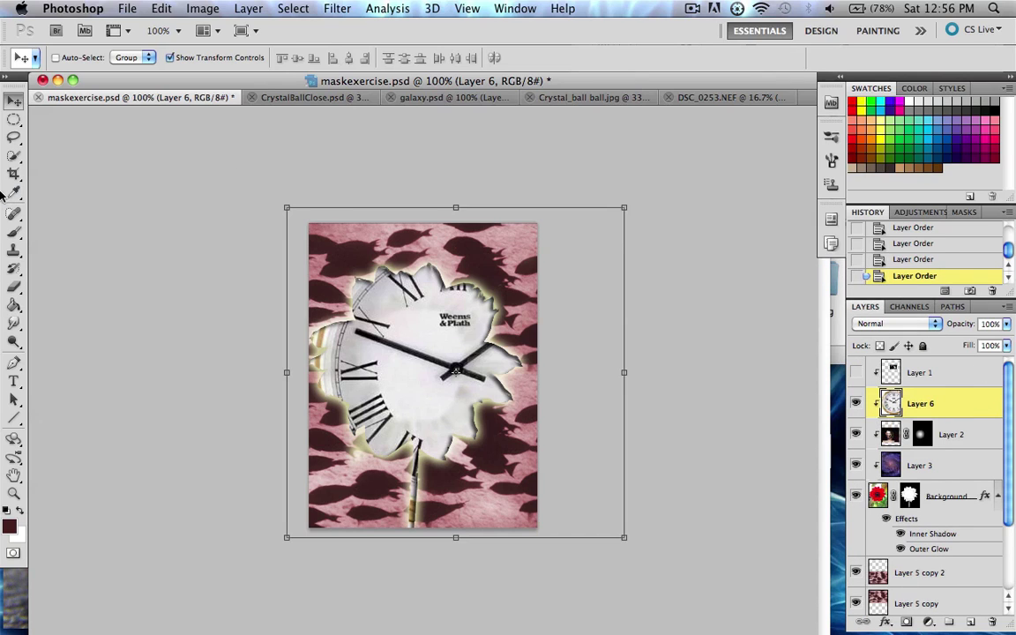